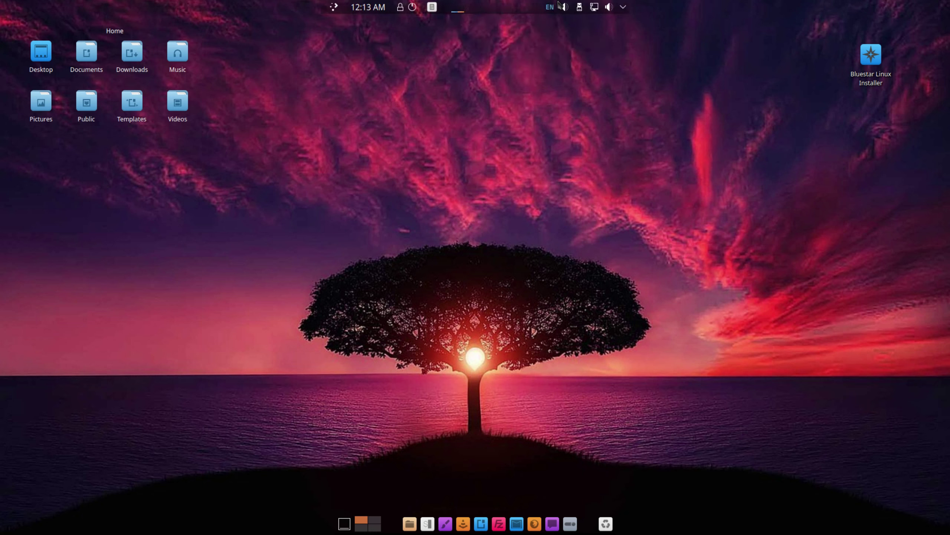
pyautogui.click(334, 7)
pyautogui.click(589, 99)
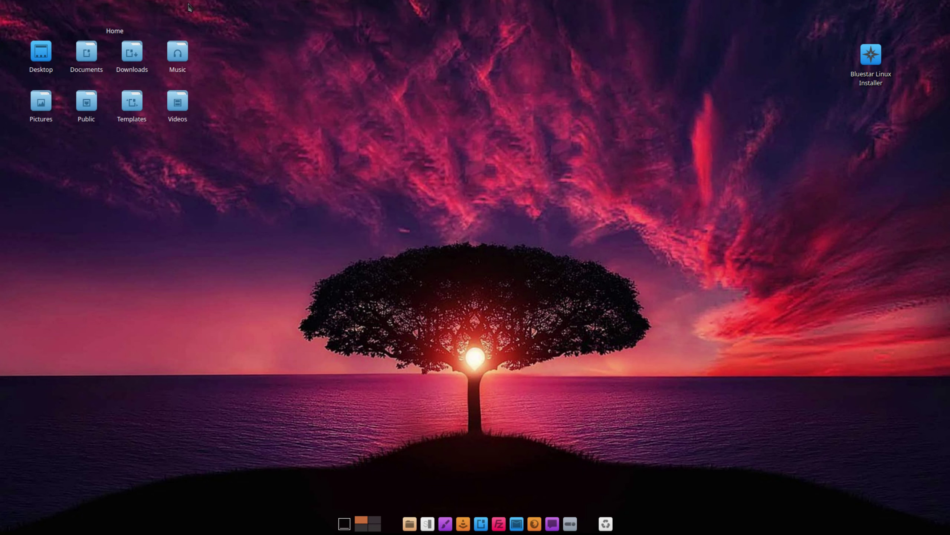
# Start the Bluestar Linux Installer, select the DeskPro installation, and accept the default location and keyboard settings.
pyautogui.click(871, 54)
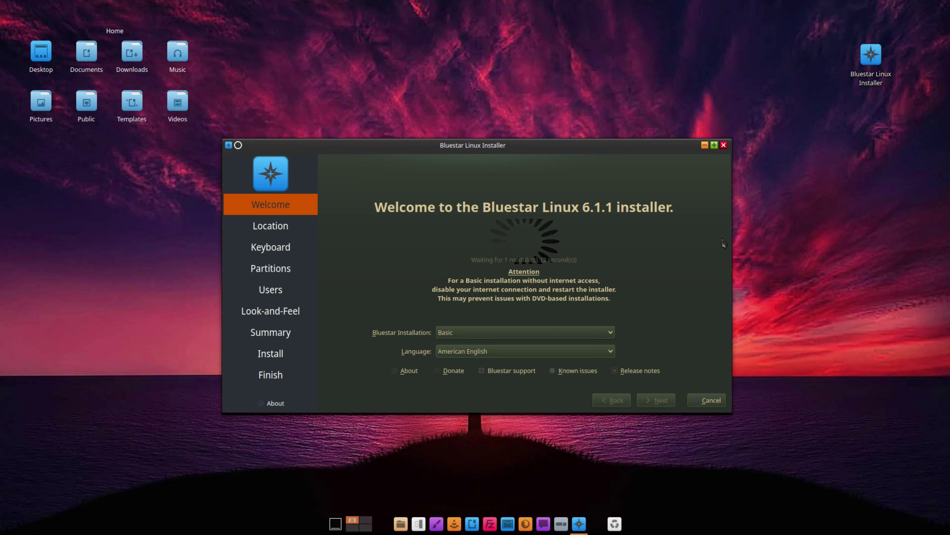
pyautogui.click(610, 332)
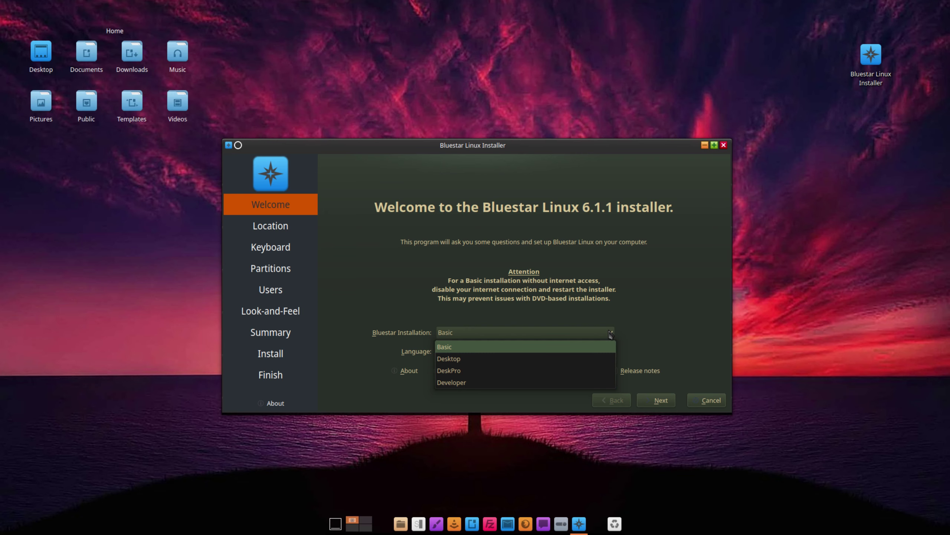
pyautogui.click(455, 371)
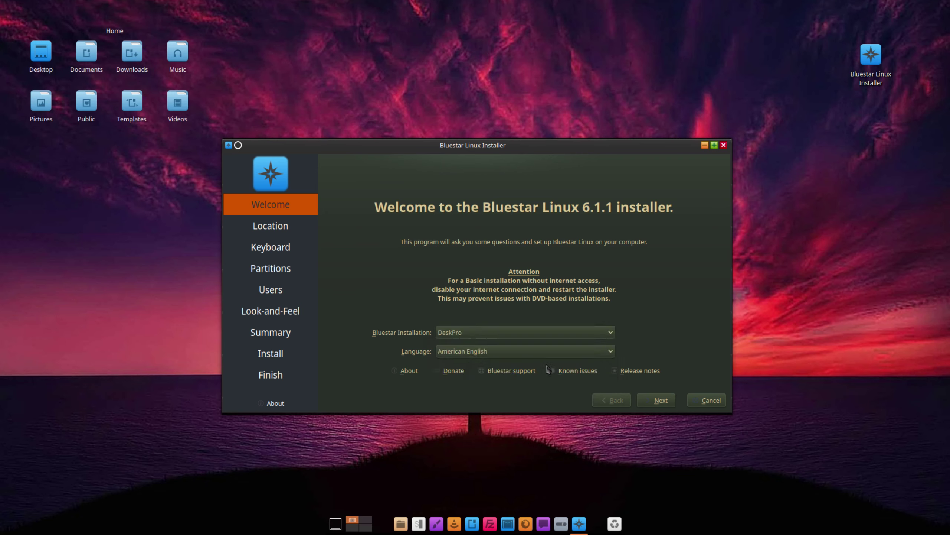
pyautogui.click(655, 403)
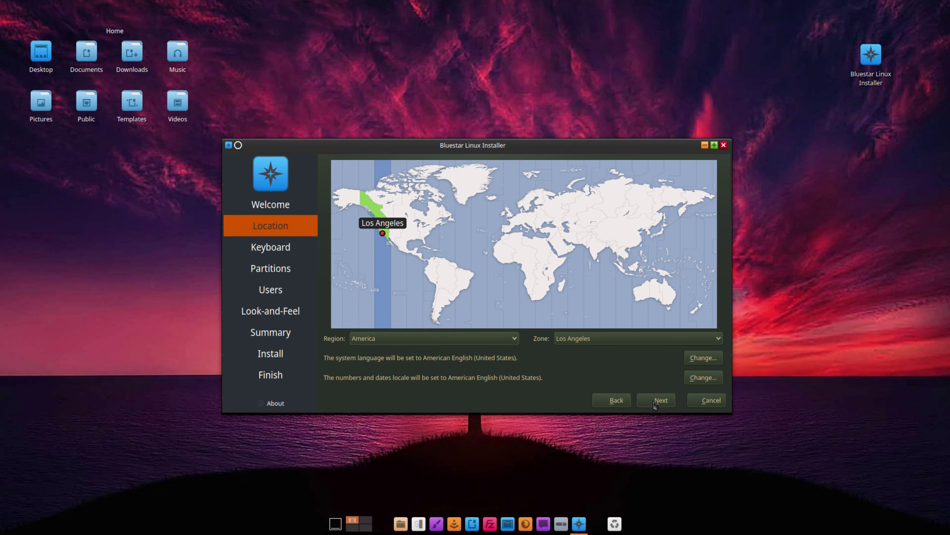
pyautogui.click(655, 403)
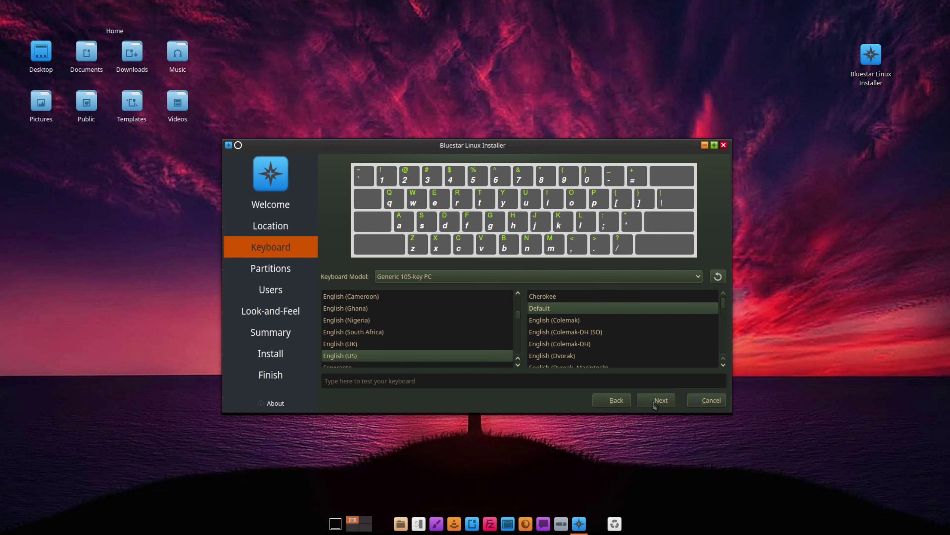
pyautogui.click(655, 402)
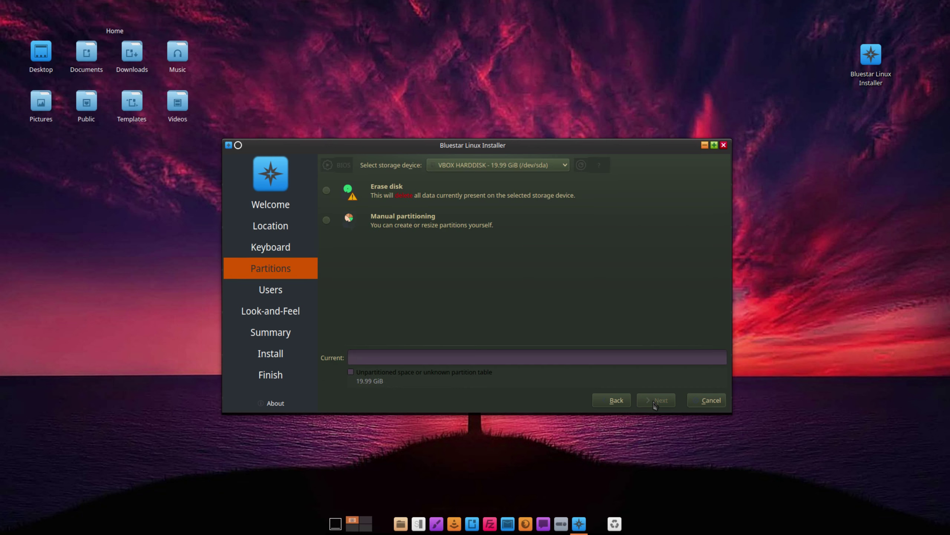
# Choose to erase the disk with the Swap (with Hibernate) option and accept the partitioning.
pyautogui.click(327, 191)
pyautogui.click(406, 220)
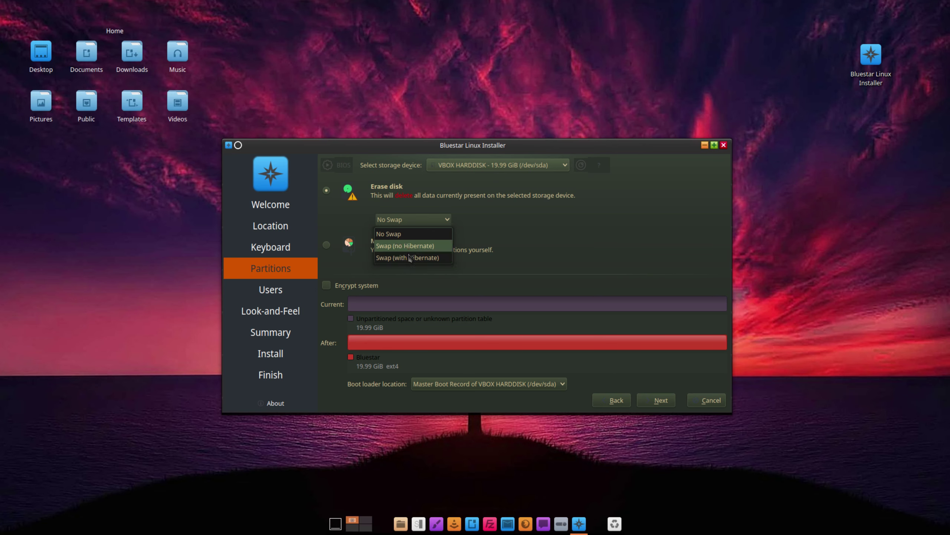
pyautogui.click(409, 258)
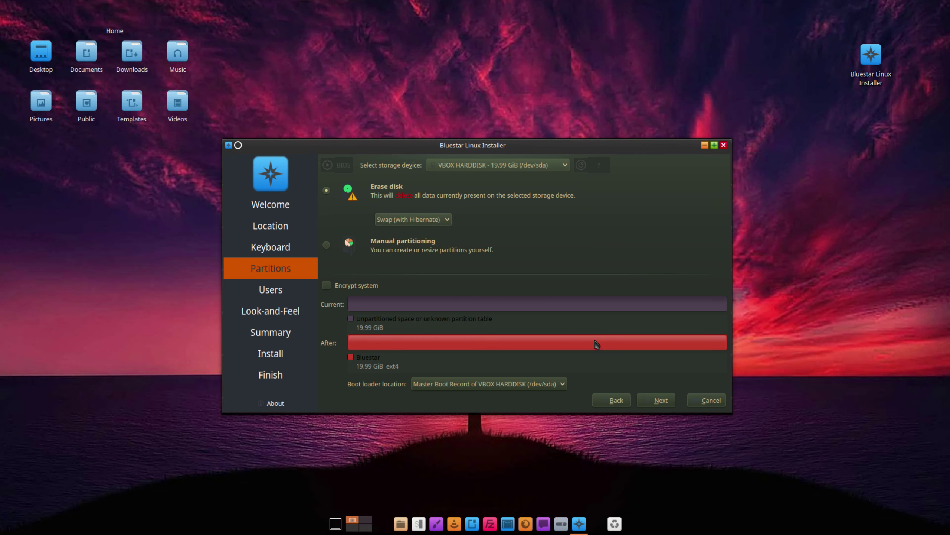
pyautogui.click(660, 401)
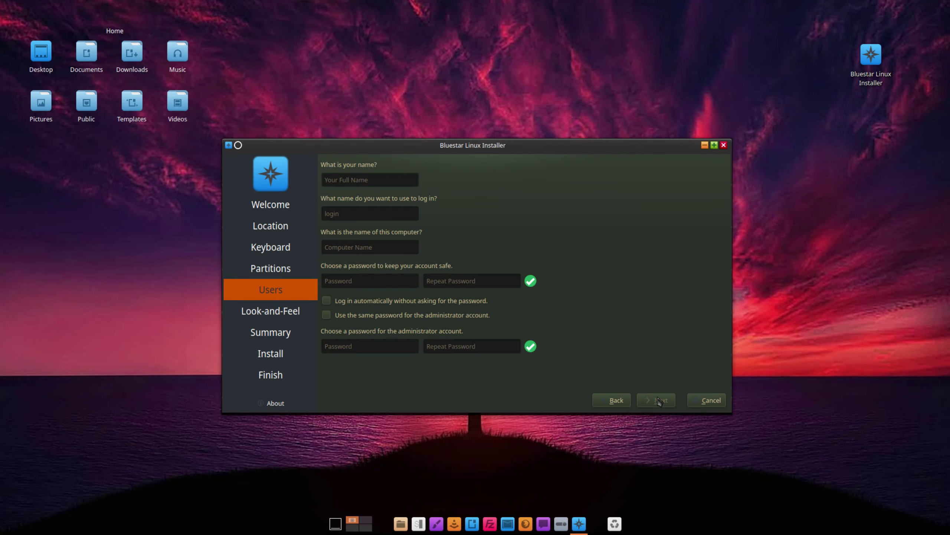
# Create the LinuxHub user, entering the account password twice, with automatic login and the same password for the administrator account.
pyautogui.write('Li')
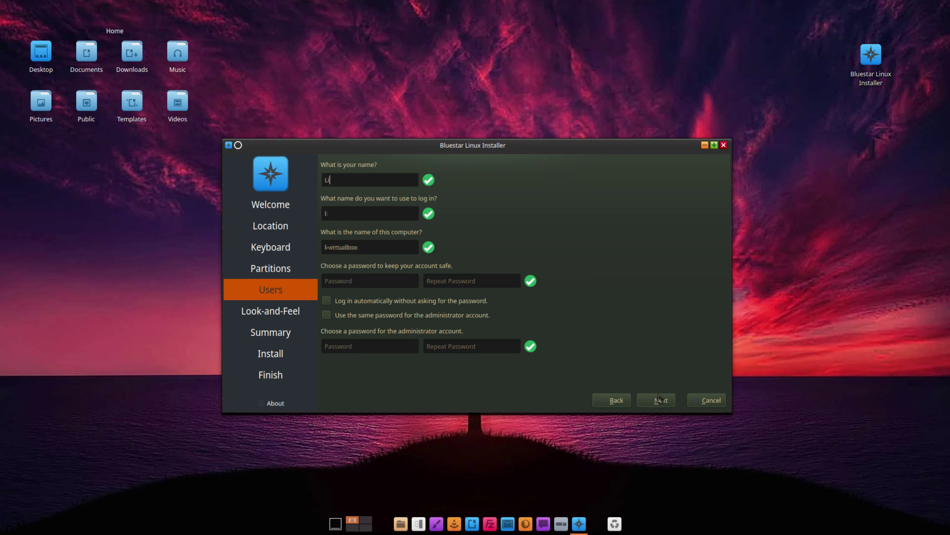
pyautogui.write('nuxHub')
pyautogui.write('••')
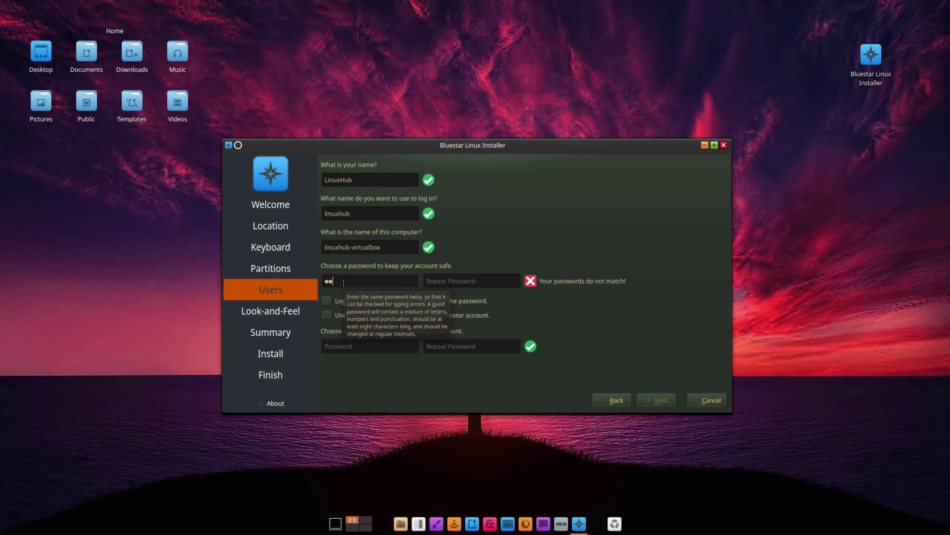
pyautogui.press('Tab')
pyautogui.write('••')
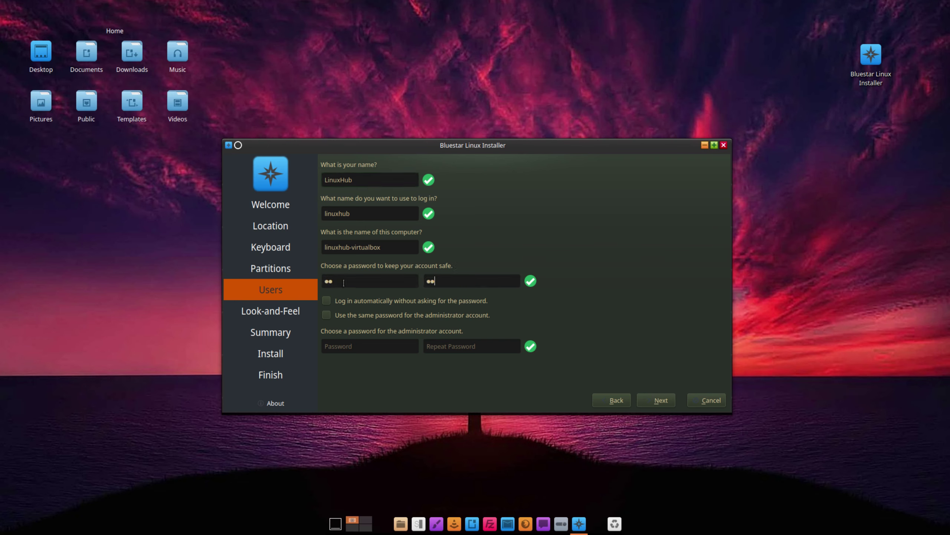
pyautogui.click(327, 300)
pyautogui.click(326, 315)
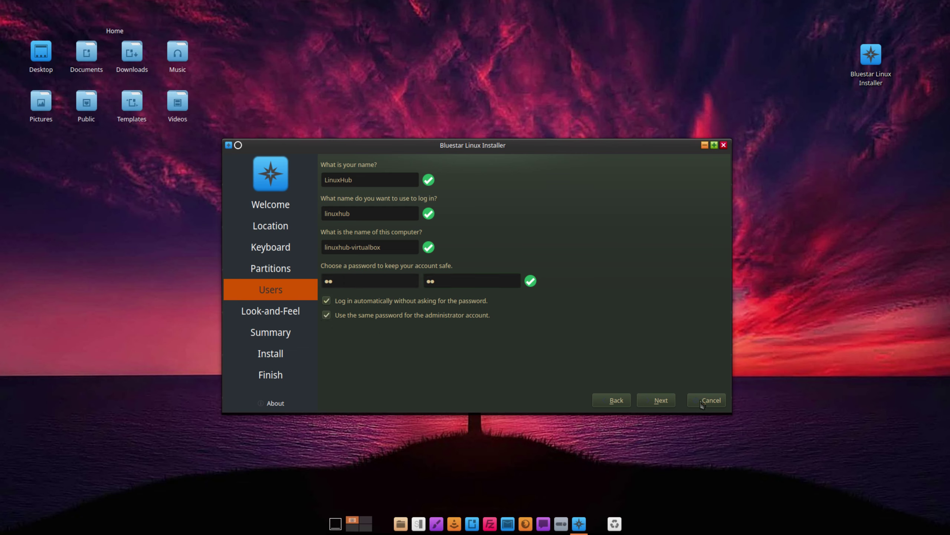
pyautogui.click(662, 400)
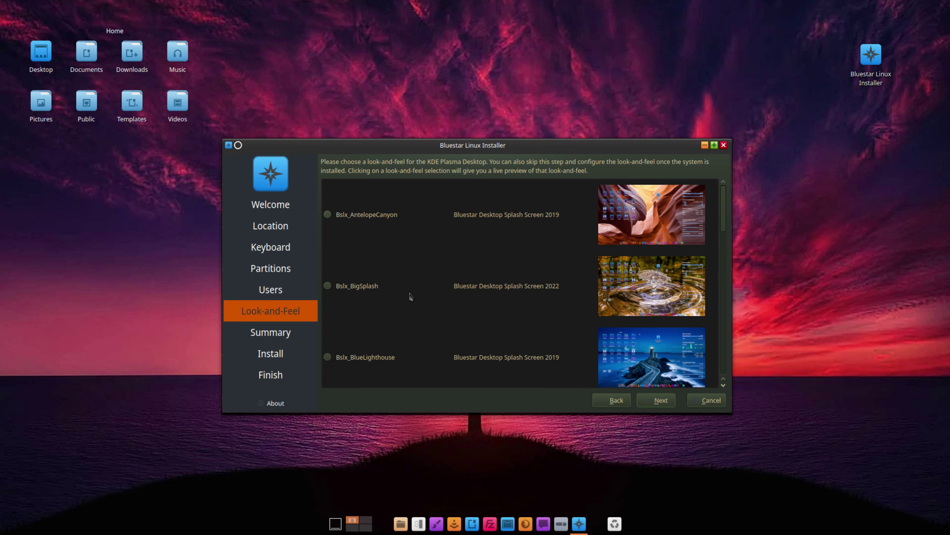
# Browse the available look-and-feel themes for the KDE Plasma Desktop.
pyautogui.scroll(-15, 410, 297)
pyautogui.scroll(3, 410, 297)
pyautogui.scroll(5, 411, 296)
pyautogui.scroll(-8, 411, 296)
pyautogui.scroll(3, 411, 296)
pyautogui.scroll(2, 411, 297)
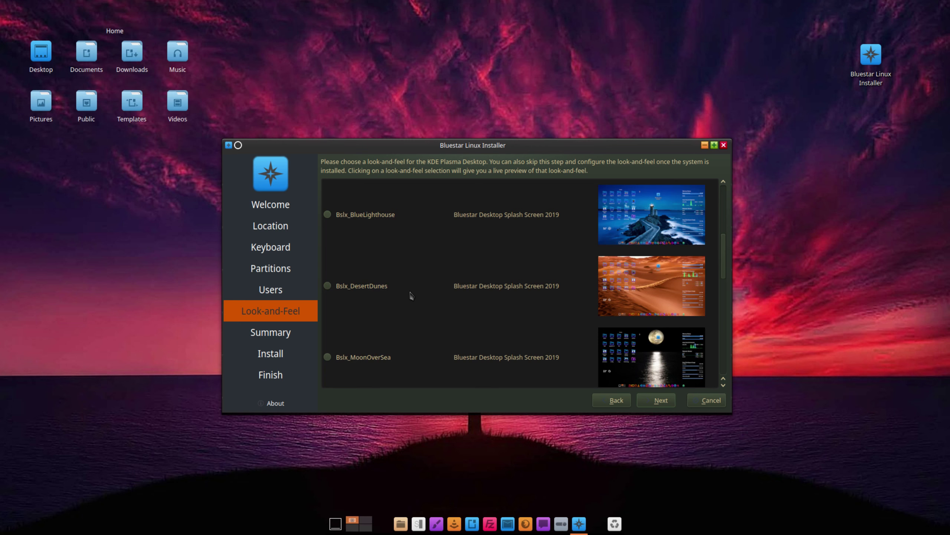
pyautogui.scroll(2, 411, 296)
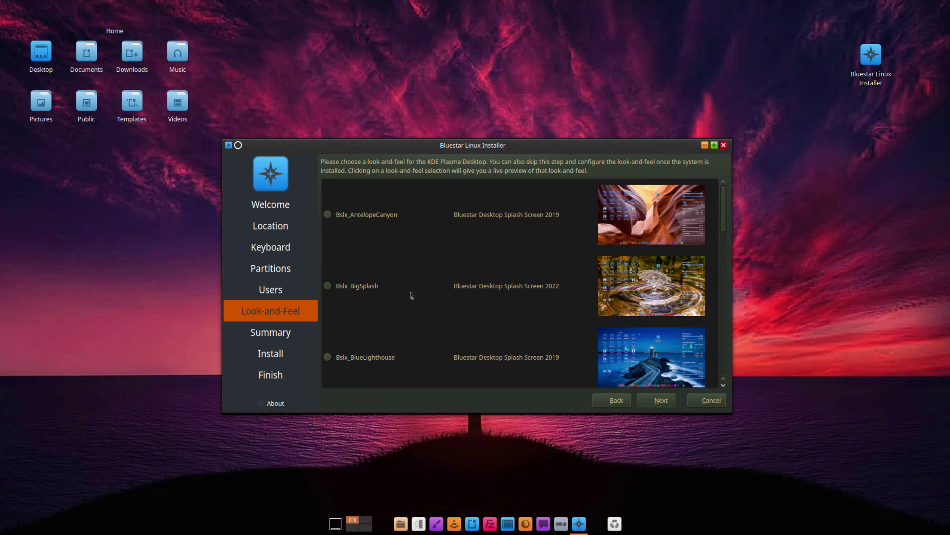
pyautogui.scroll(-4, 411, 295)
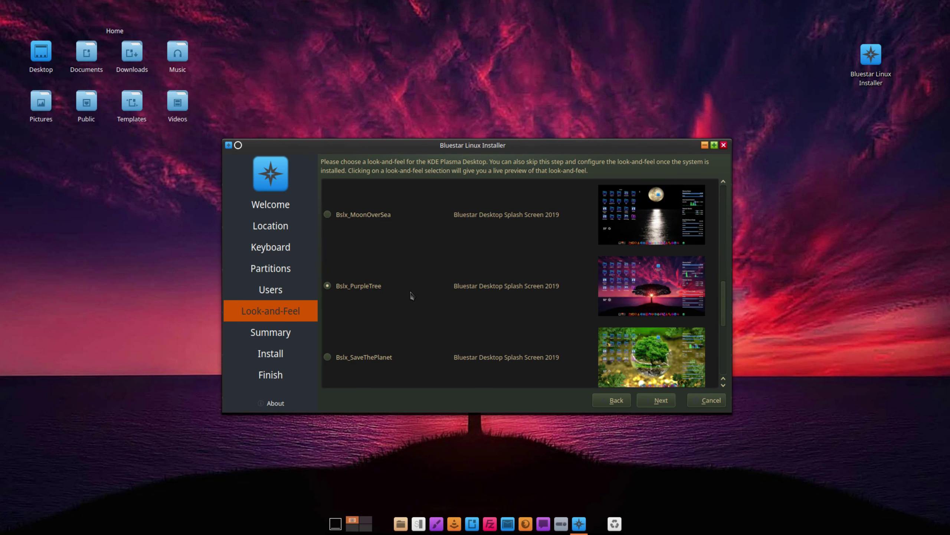
pyautogui.scroll(4, 389, 302)
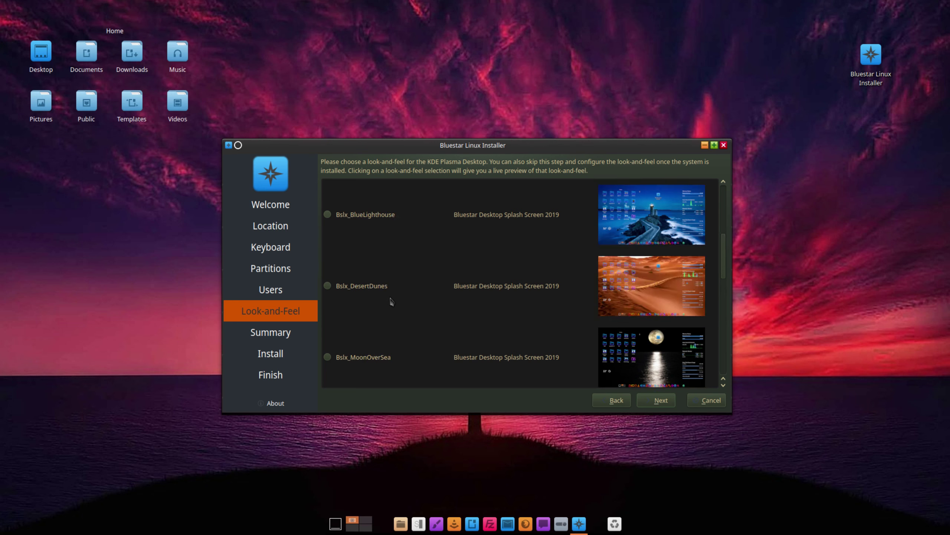
# Install Bluestar Linux with the preselected look-and-feel and restart the system once the installation completes.
pyautogui.click(657, 401)
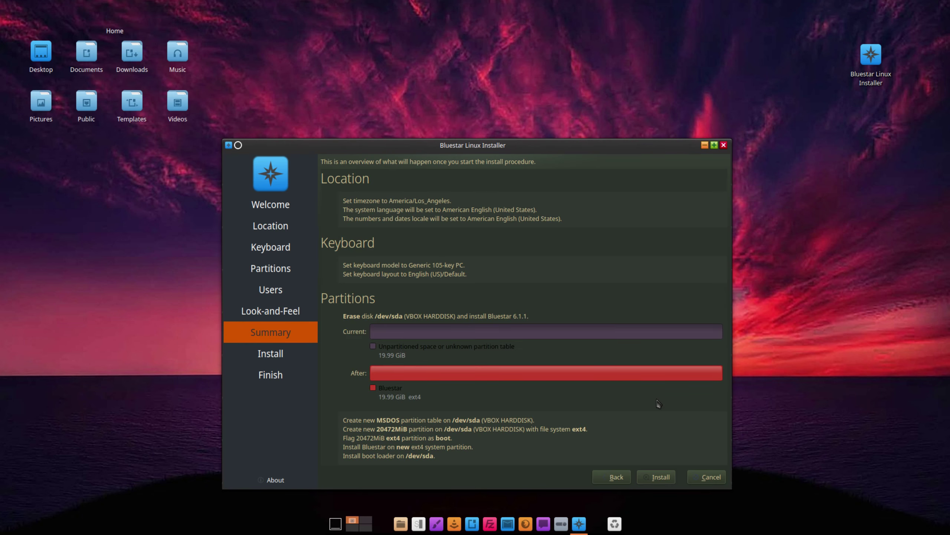
pyautogui.click(660, 479)
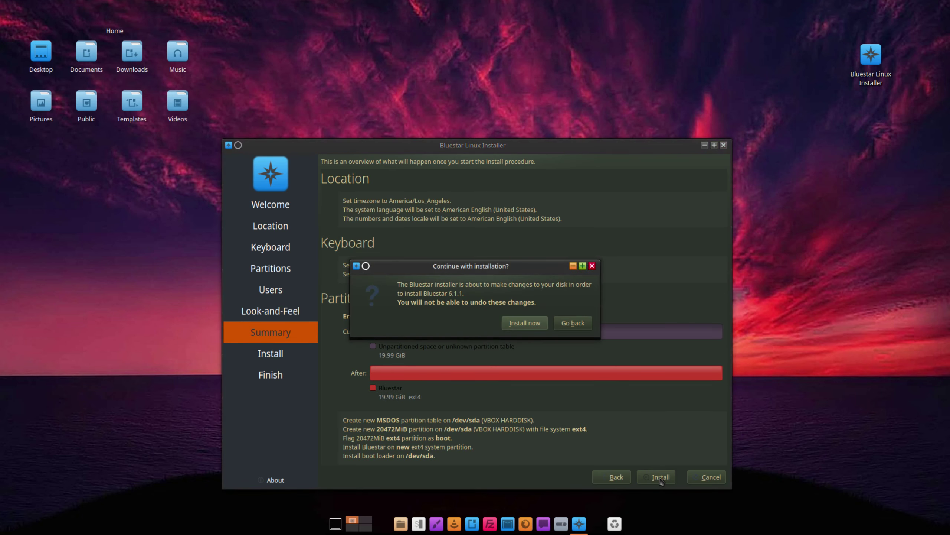
pyautogui.click(525, 321)
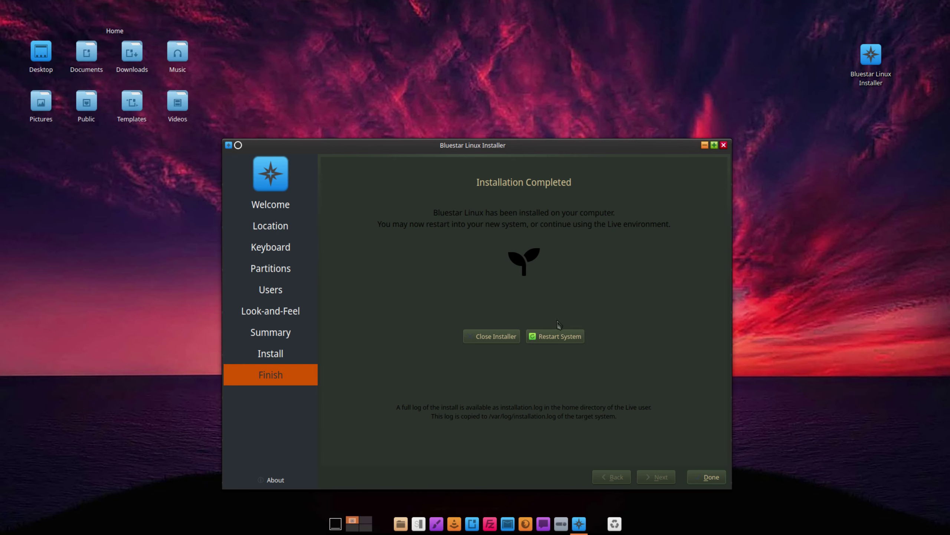
pyautogui.click(553, 340)
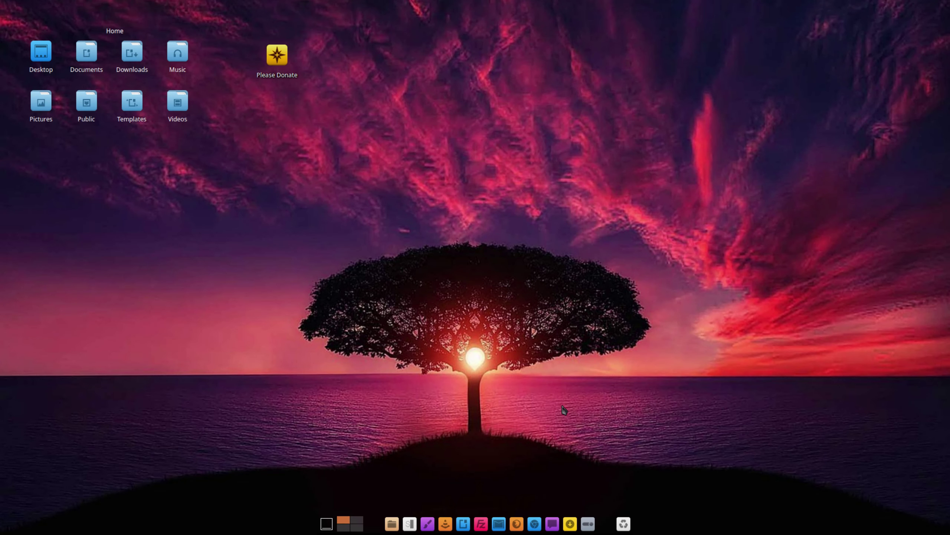
pyautogui.rightClick(277, 56)
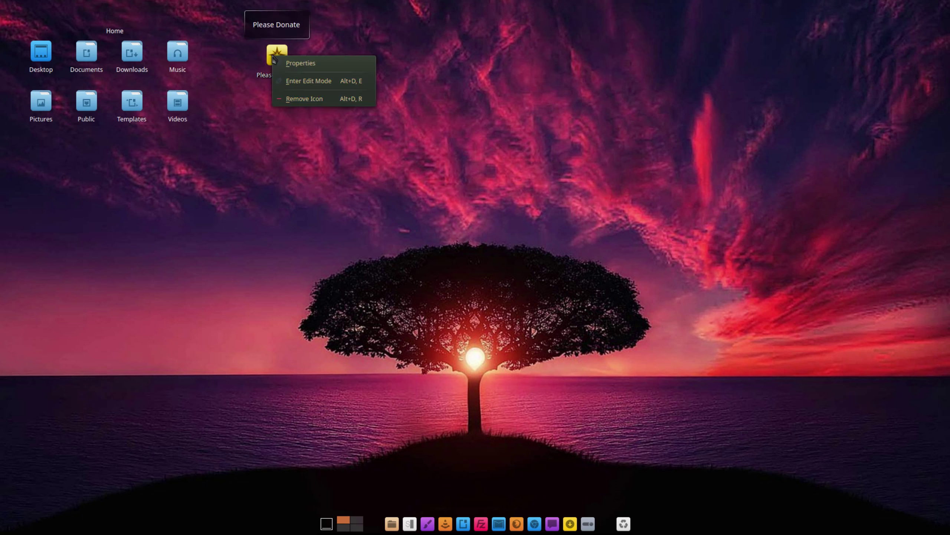
pyautogui.click(537, 138)
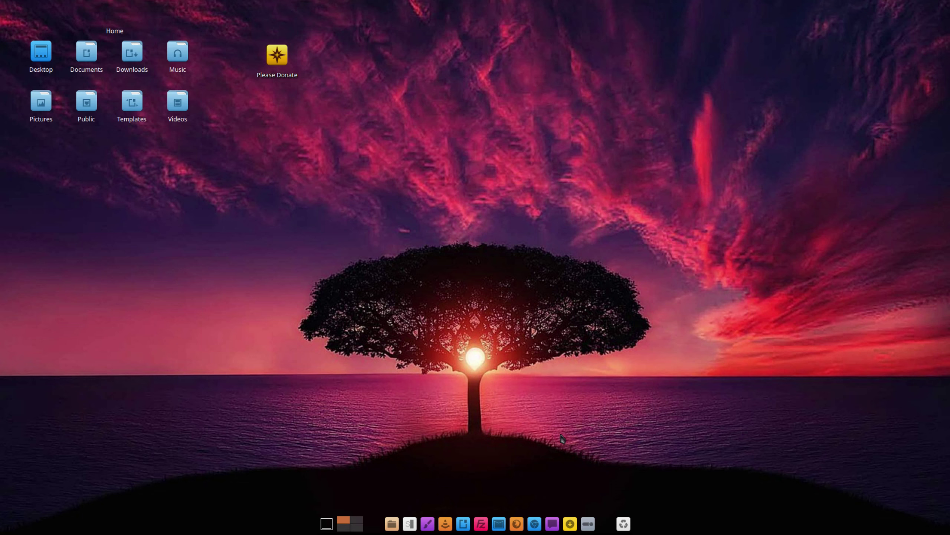
# Look over the desktop's panel items and the application menu's categories, and close the menu.
pyautogui.moveTo(405, 4)
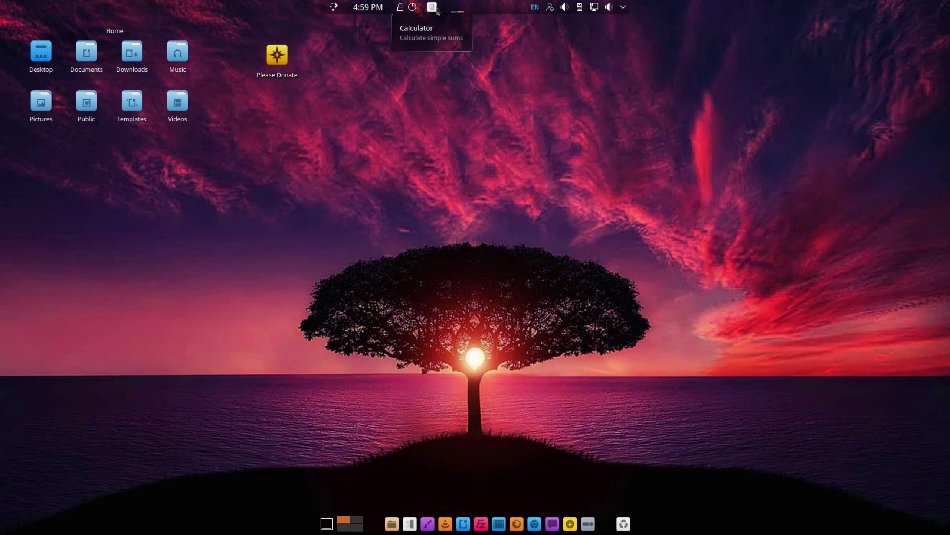
pyautogui.moveTo(464, 8)
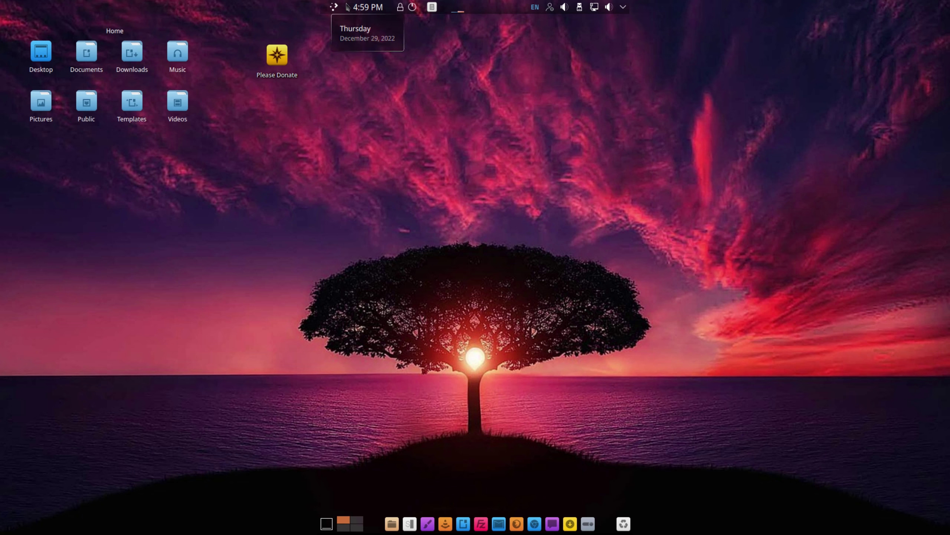
pyautogui.click(334, 7)
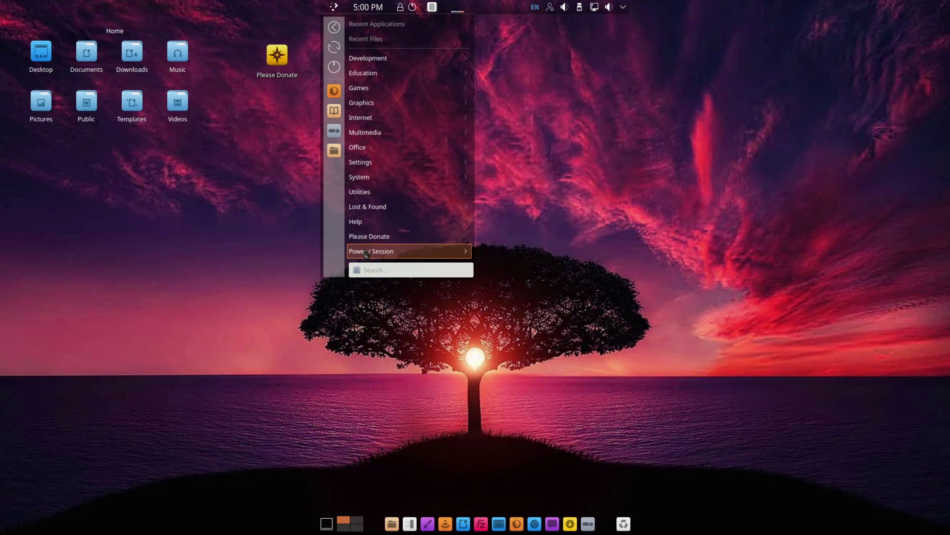
pyautogui.moveTo(366, 162)
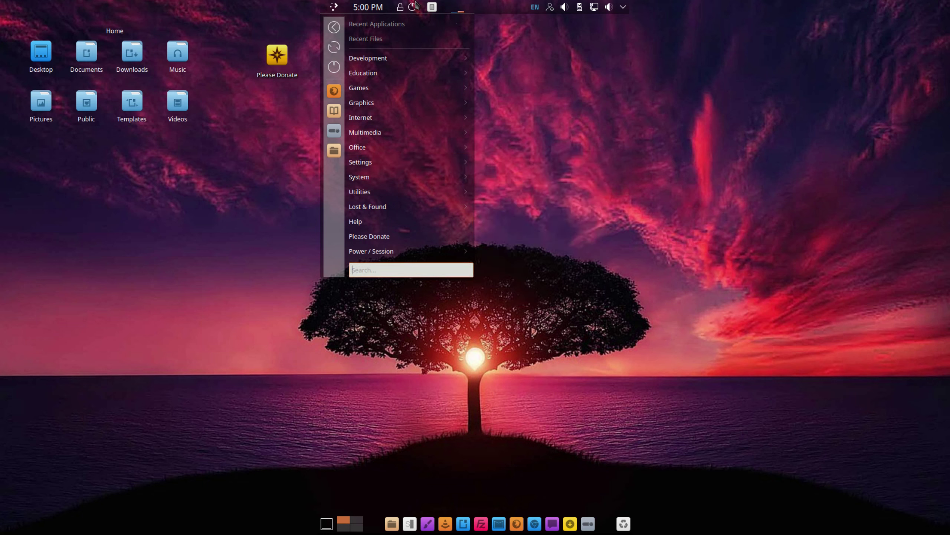
pyautogui.press('Escape')
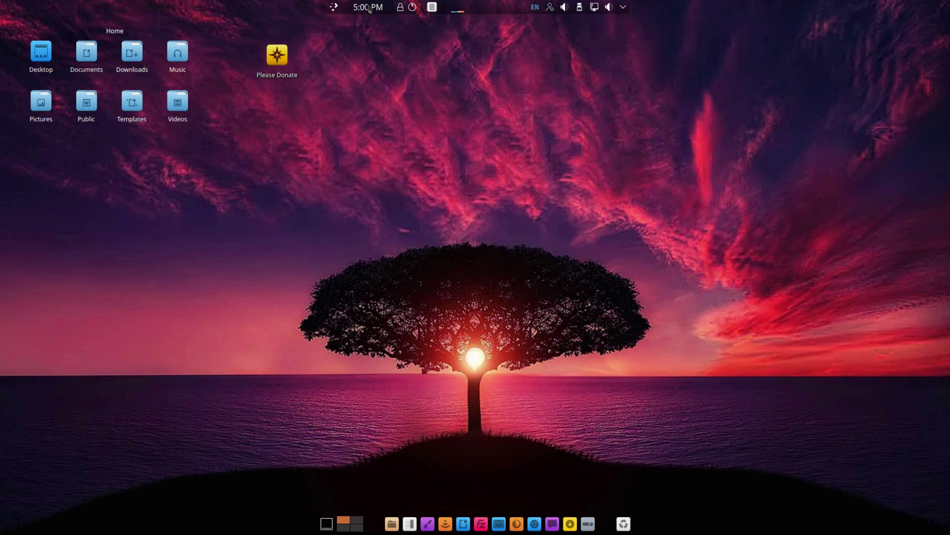
# Check the panel clock's pop-up and the power options, and cancel the shutdown.
pyautogui.click(368, 7)
pyautogui.click(369, 7)
pyautogui.click(412, 7)
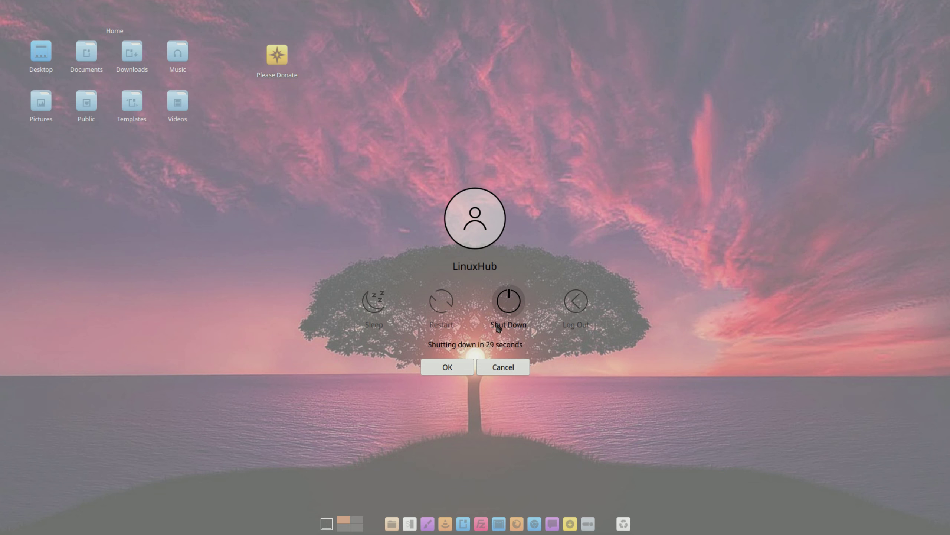
pyautogui.click(502, 368)
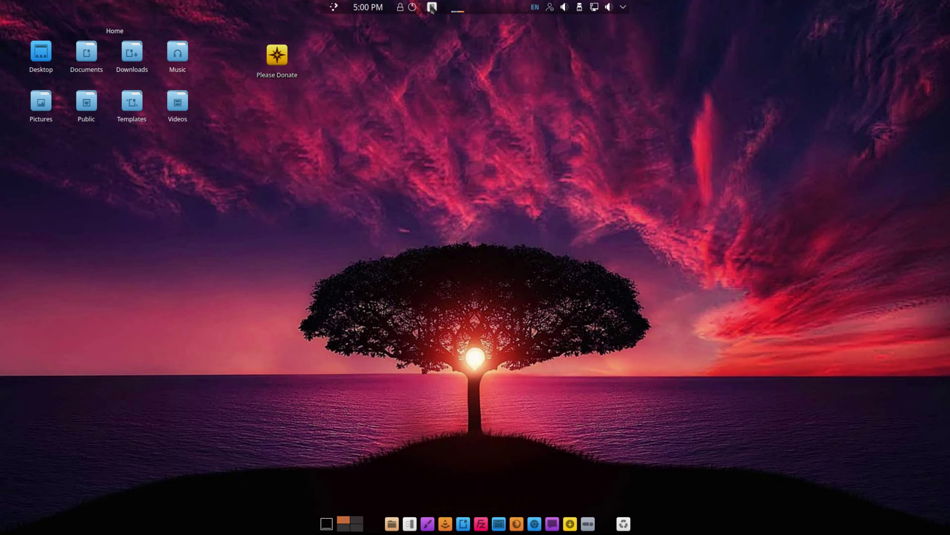
# Check the panel calculator, close it, and show the hidden Status and Notifications items.
pyautogui.click(432, 8)
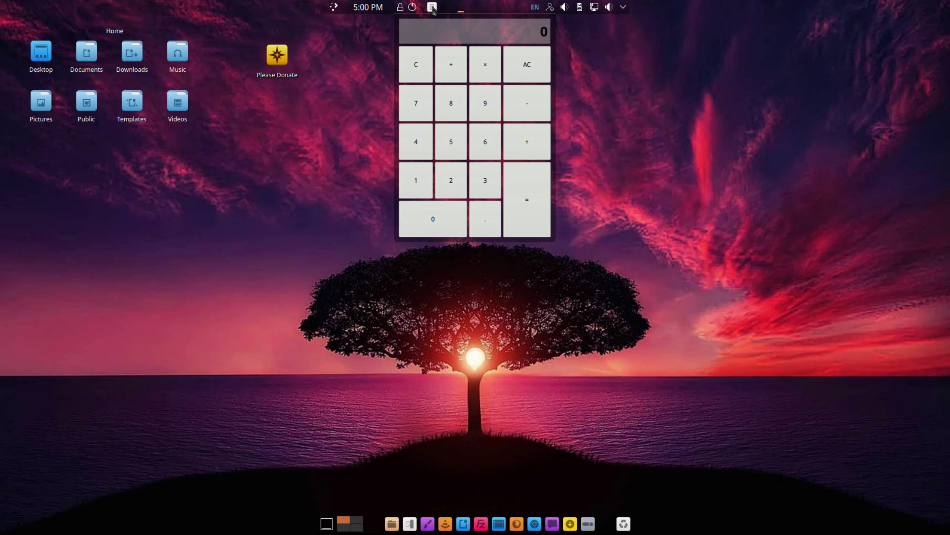
pyautogui.click(432, 8)
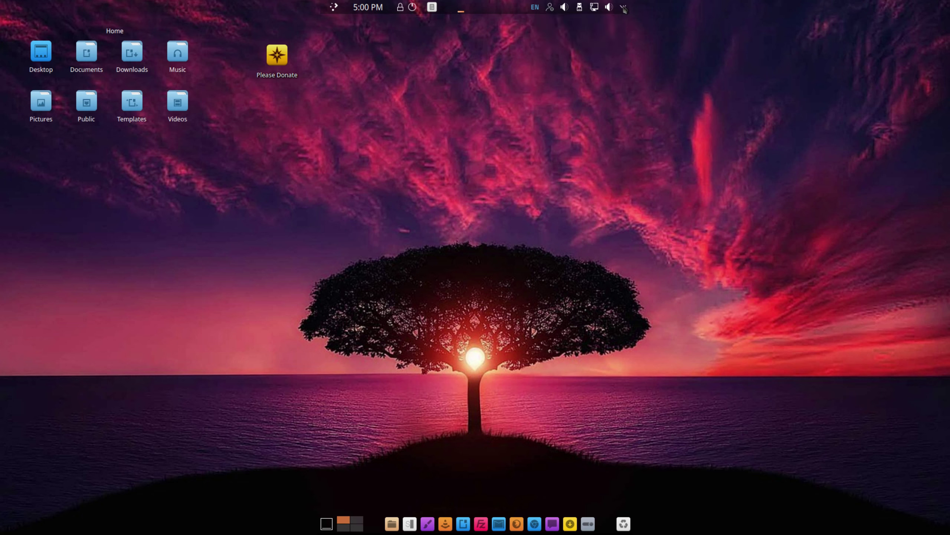
pyautogui.click(624, 7)
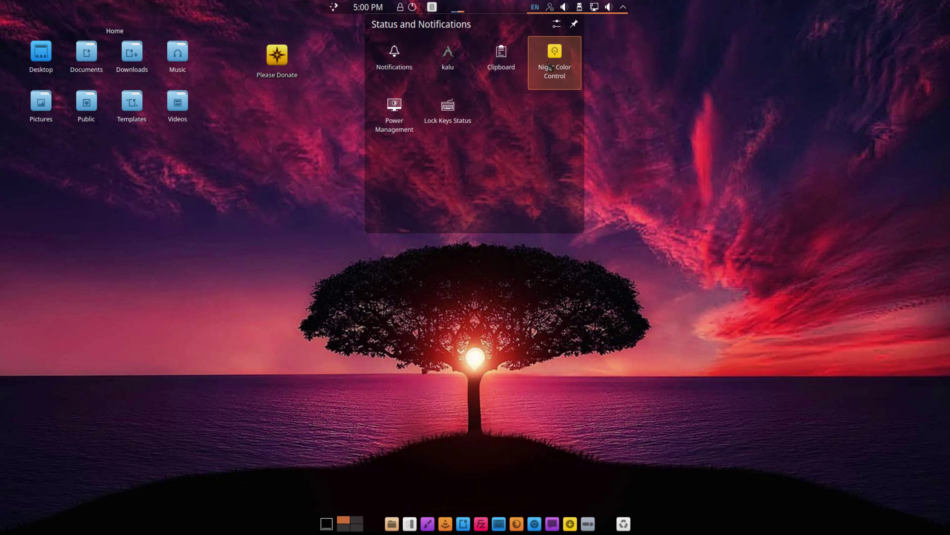
# Close the status pop-up, open System Settings, and apply the Breeze Dark global theme with its appearance settings and desktop and window layout.
pyautogui.click(672, 169)
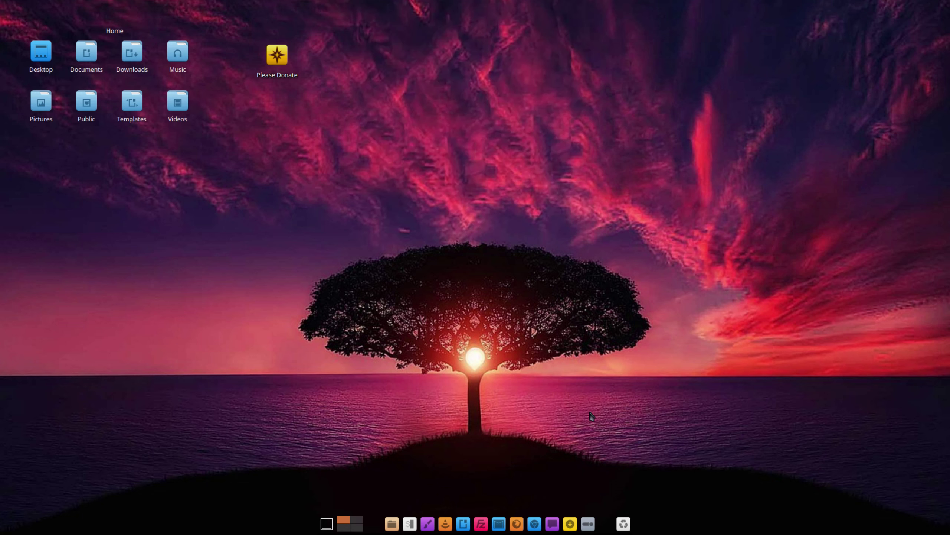
pyautogui.click(590, 523)
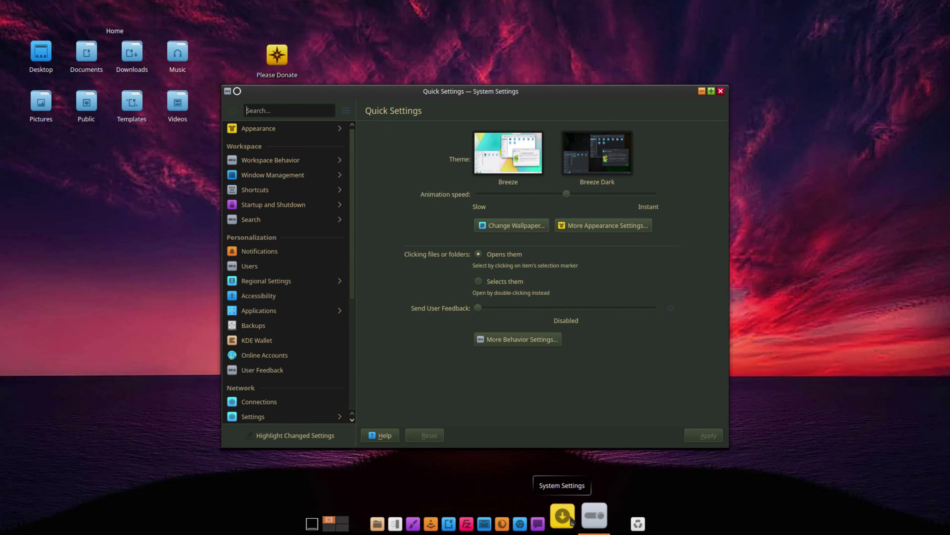
pyautogui.click(247, 127)
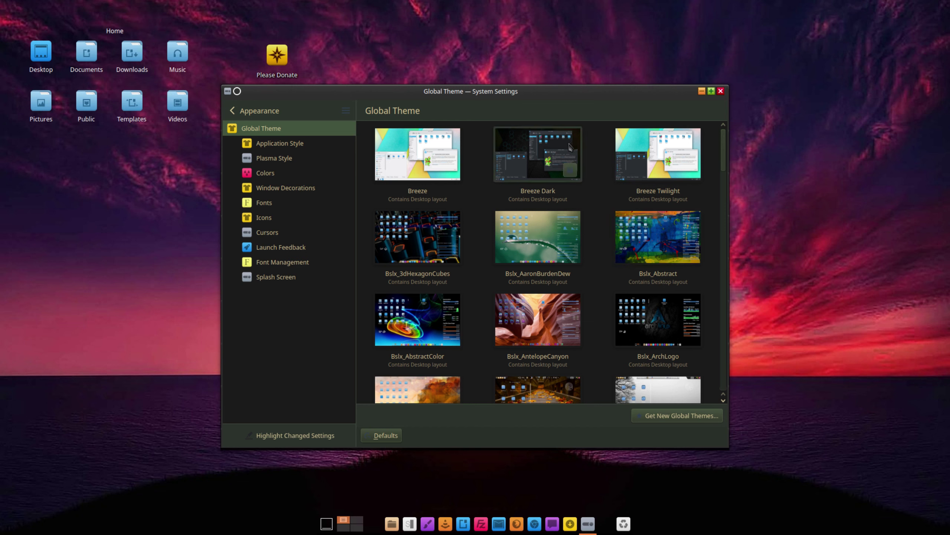
pyautogui.click(534, 151)
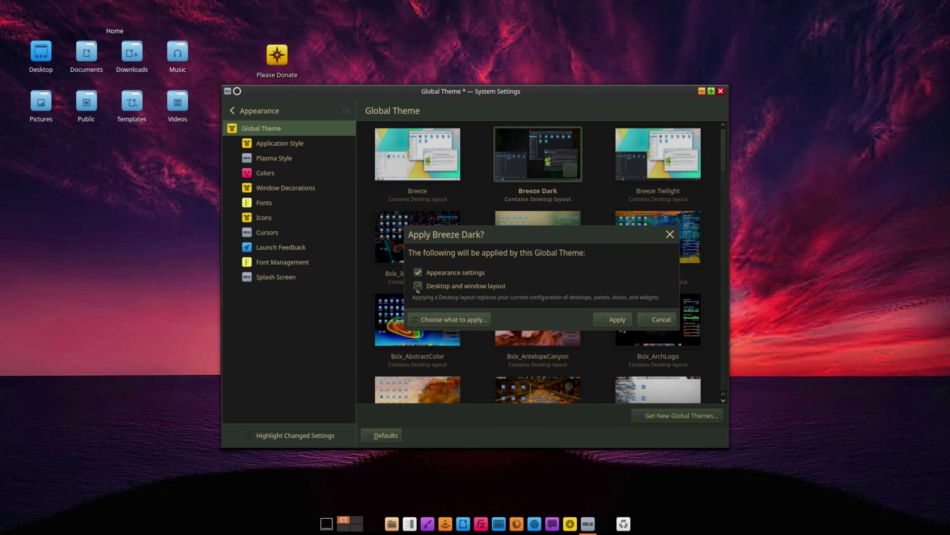
pyautogui.click(613, 320)
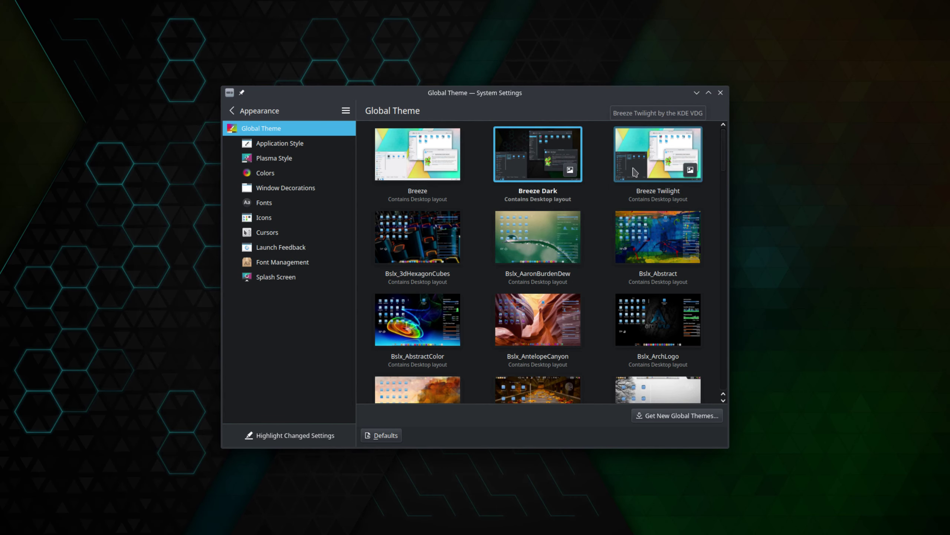
# Apply the Bslx_ArchLogo global theme including its desktop and window layout.
pyautogui.click(664, 309)
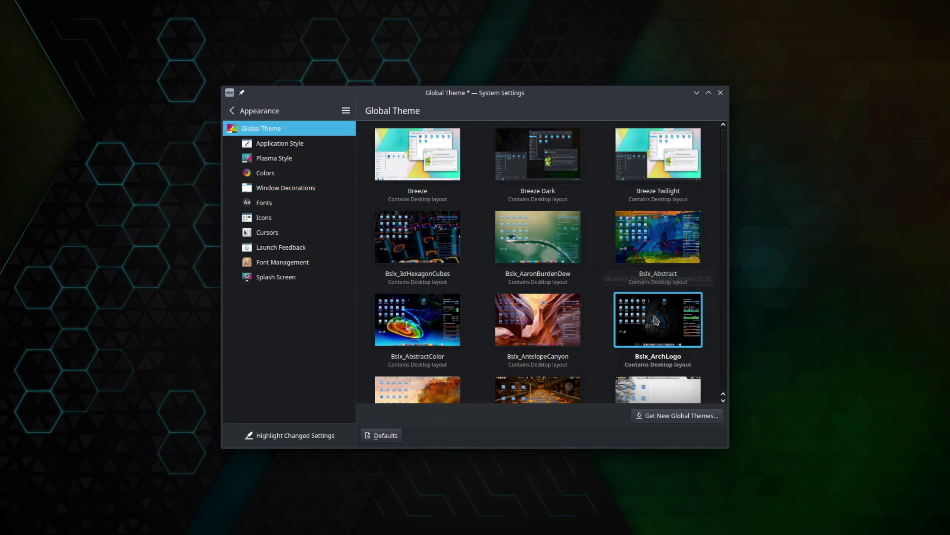
pyautogui.click(418, 286)
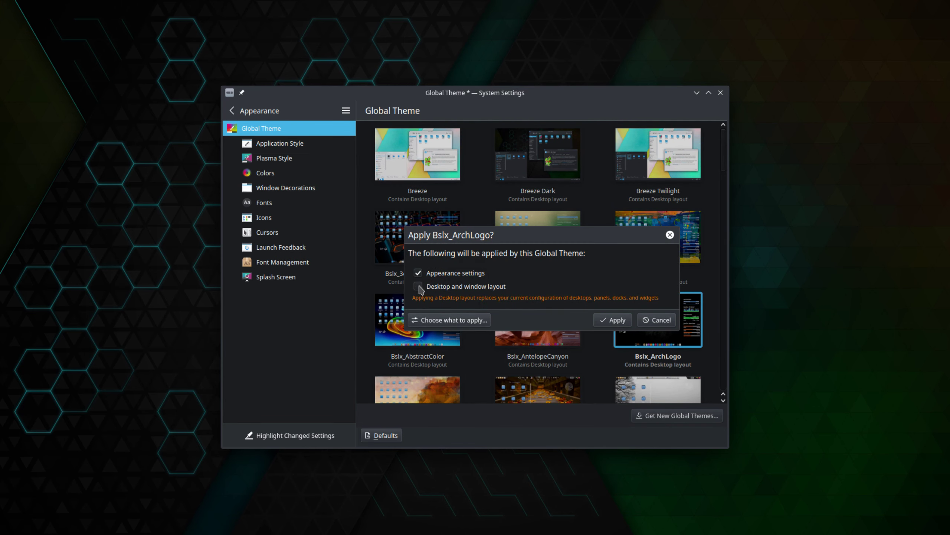
pyautogui.click(614, 320)
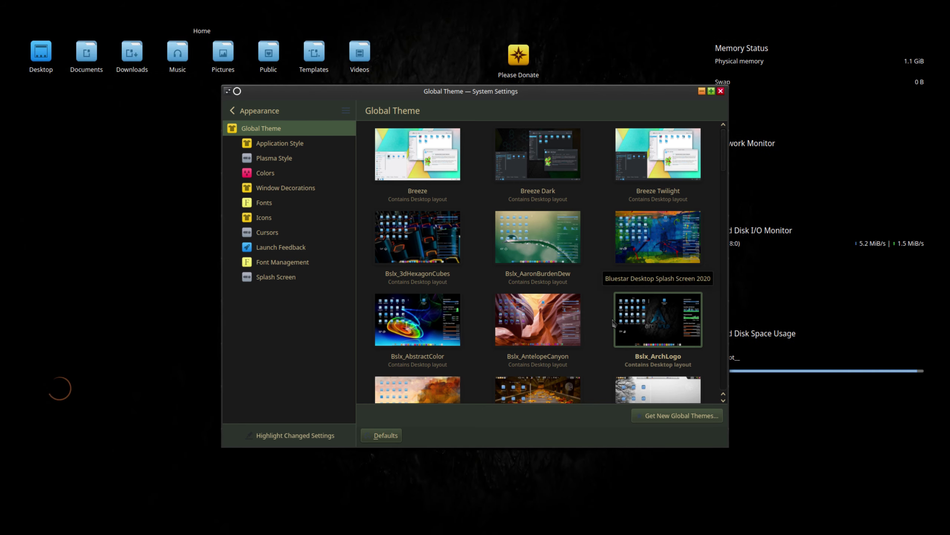
# Switch the global theme back to Breeze Dark, including its desktop and window layout.
pyautogui.click(532, 153)
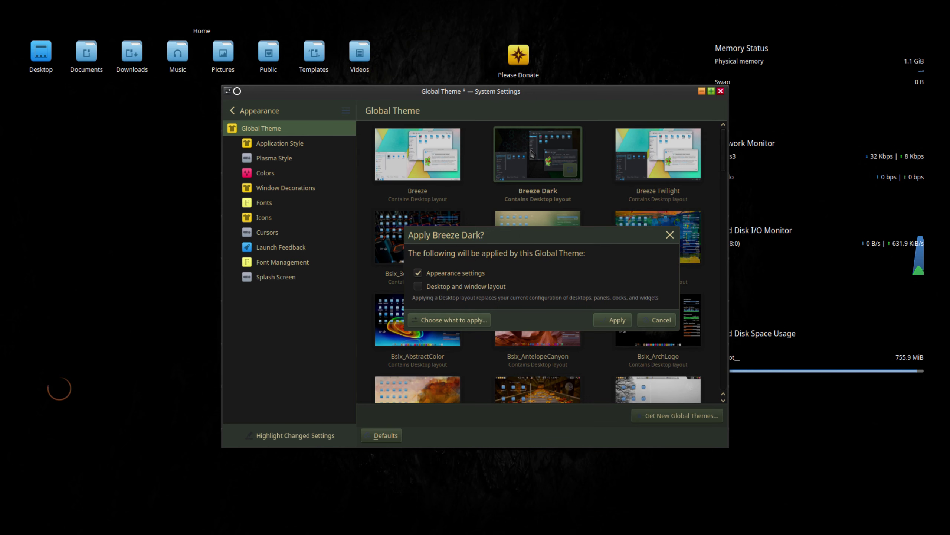
pyautogui.click(418, 285)
pyautogui.click(619, 321)
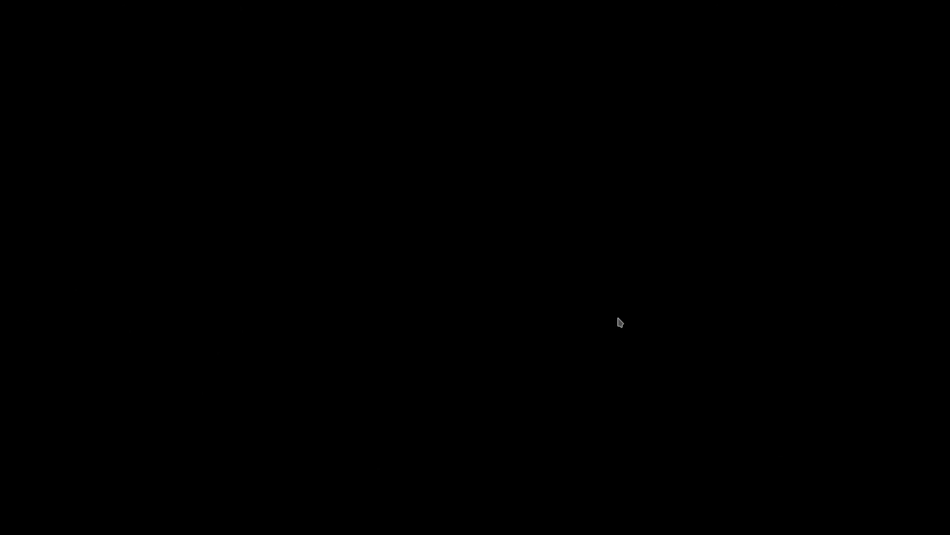
# Apply the Fusion, Breeze, MS Windows 9x and Oxygen application styles one after another.
pyautogui.click(289, 148)
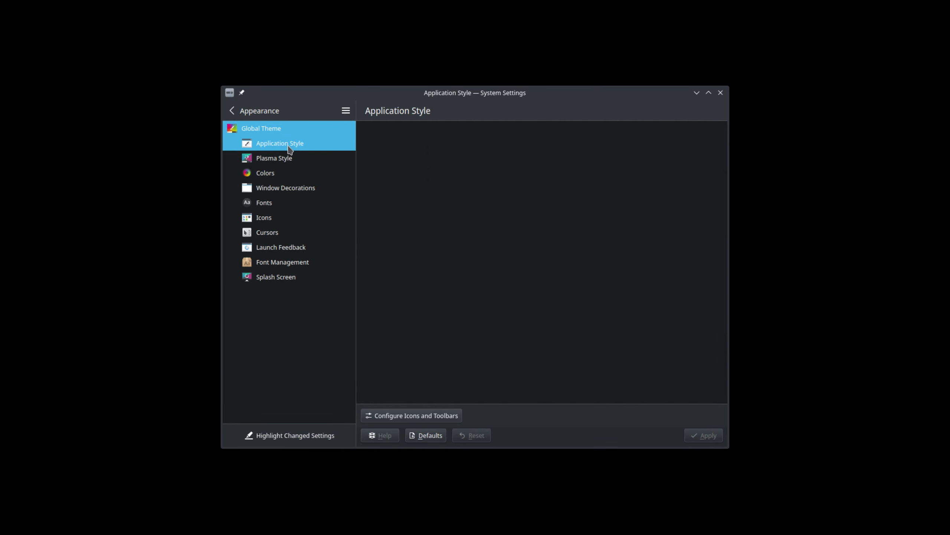
pyautogui.click(623, 173)
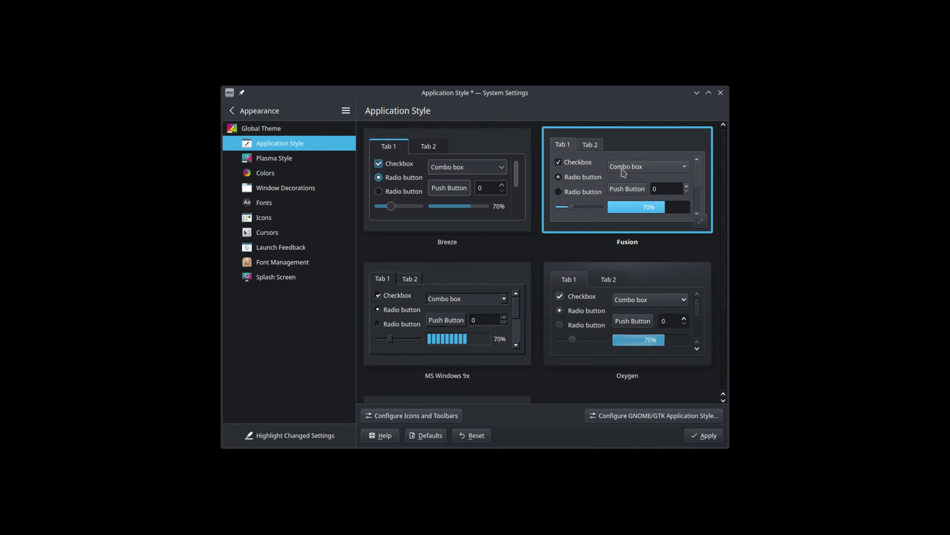
pyautogui.click(705, 435)
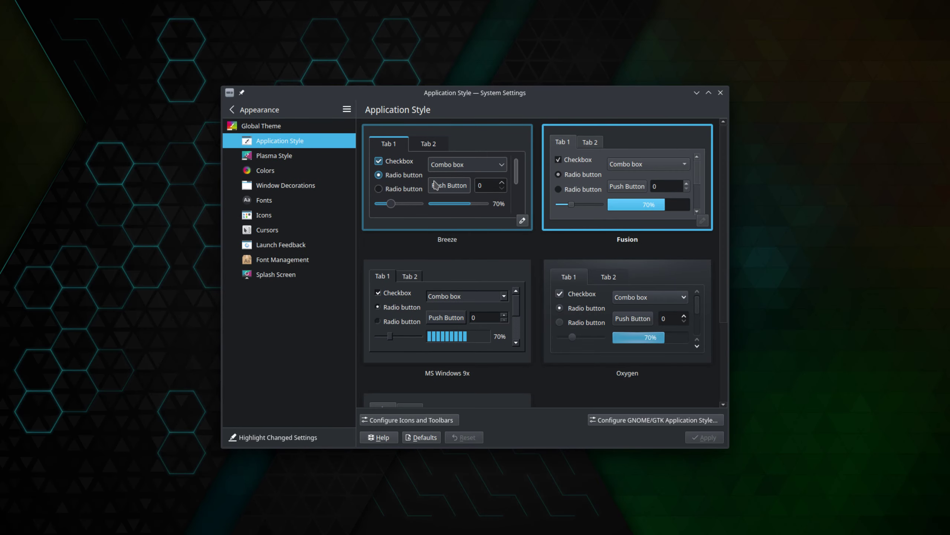
pyautogui.click(437, 185)
pyautogui.click(707, 439)
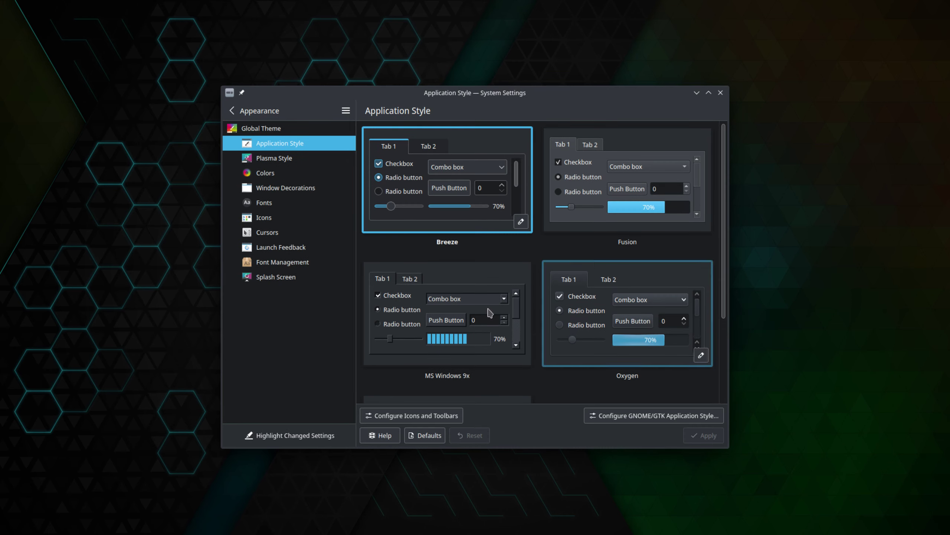
pyautogui.click(447, 314)
pyautogui.click(700, 431)
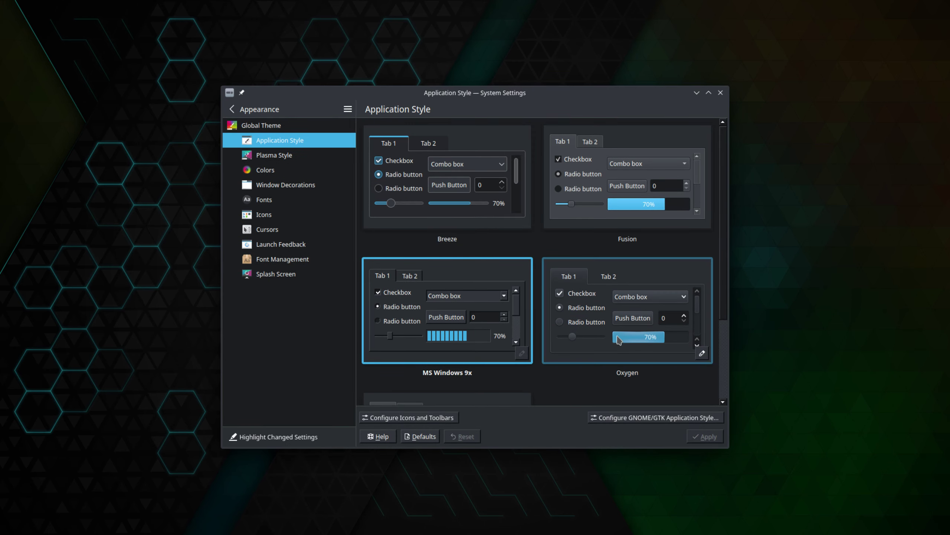
pyautogui.click(645, 336)
pyautogui.click(705, 438)
# Apply the qt5ct-style application style.
pyautogui.scroll(-3, 520, 354)
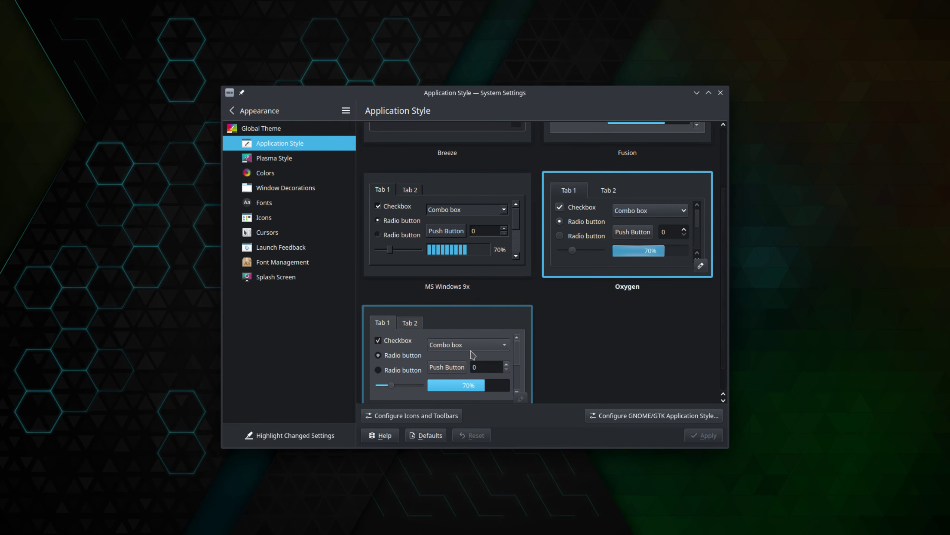
pyautogui.click(470, 355)
pyautogui.click(705, 436)
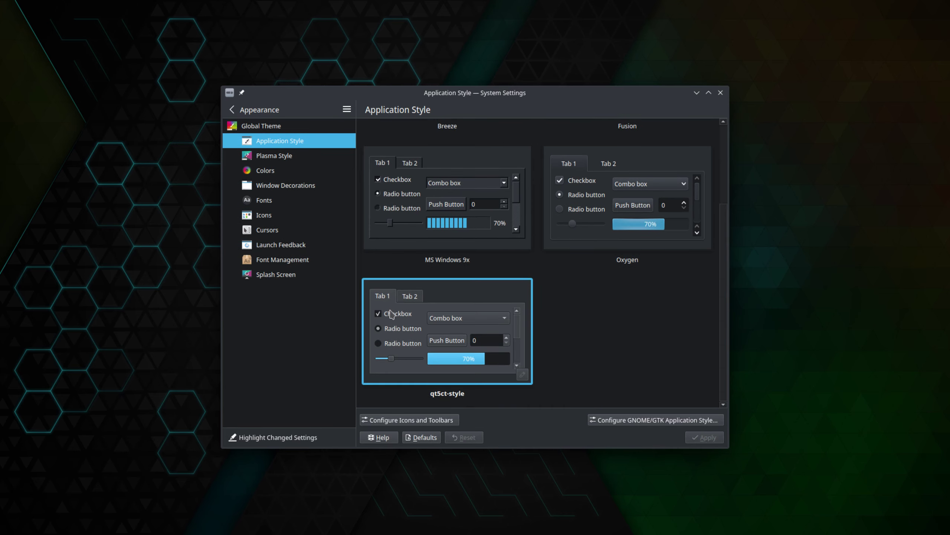
# Try the Air, Breeze and Breeze Dark Plasma styles in turn, and apply the Oxygen Plasma style.
pyautogui.click(279, 160)
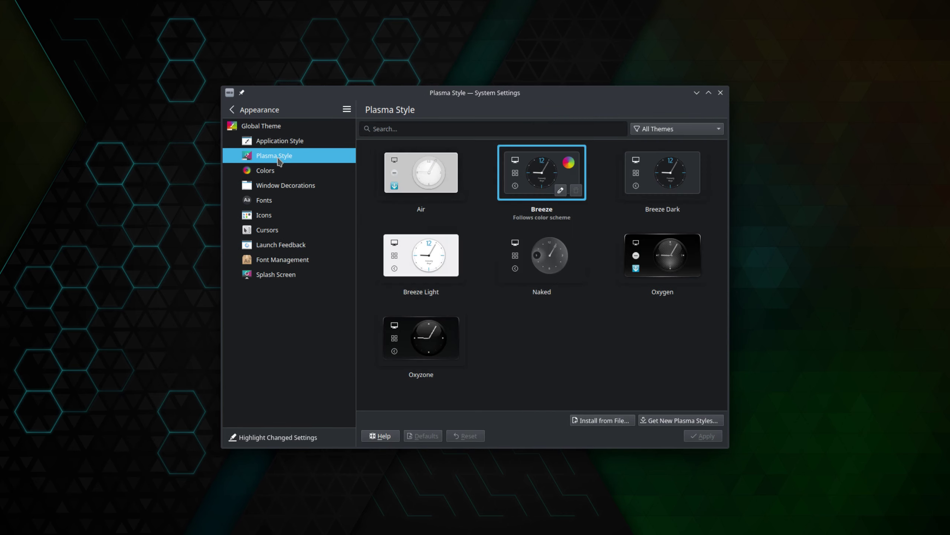
pyautogui.click(415, 170)
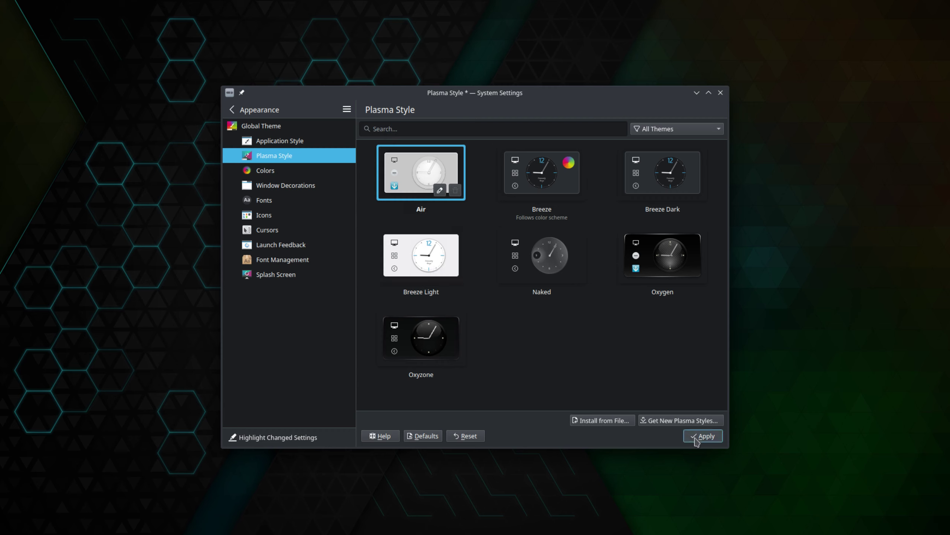
pyautogui.click(543, 176)
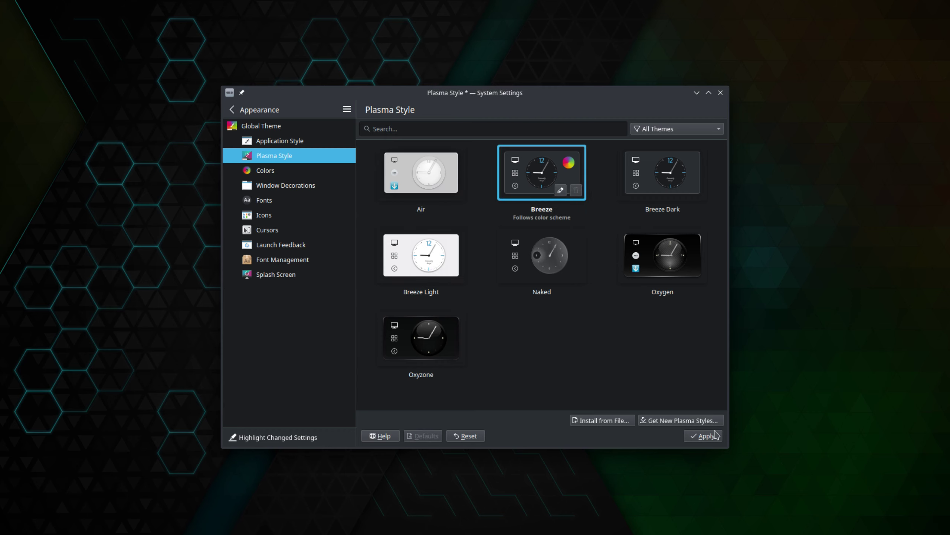
pyautogui.click(642, 172)
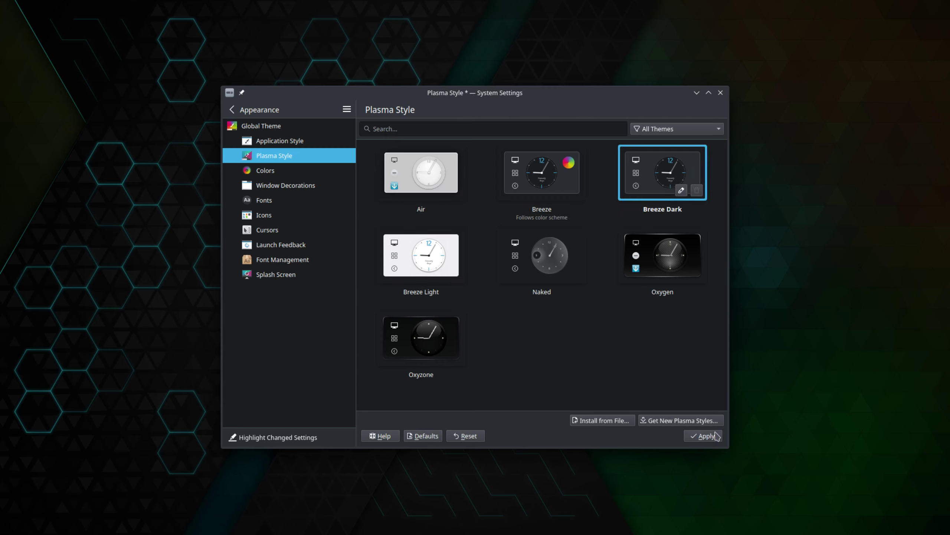
pyautogui.click(662, 254)
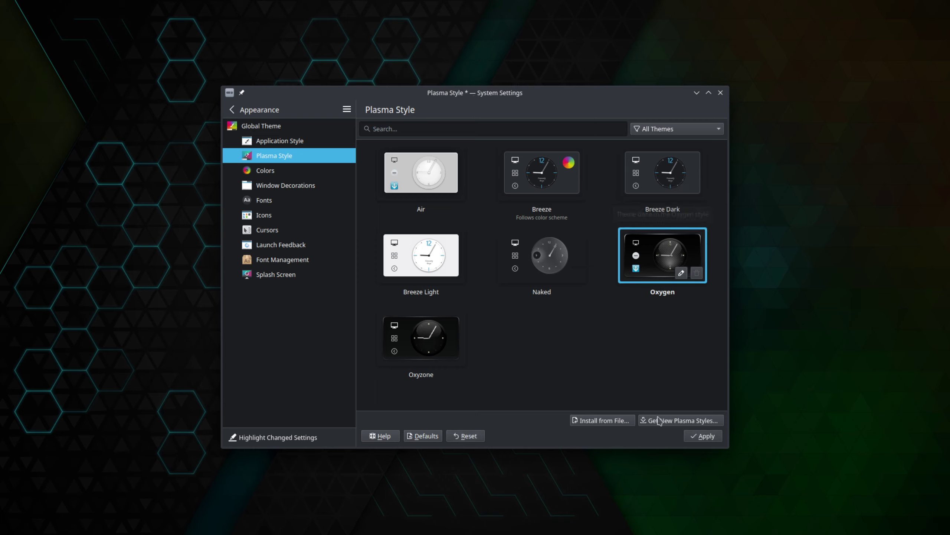
pyautogui.click(702, 438)
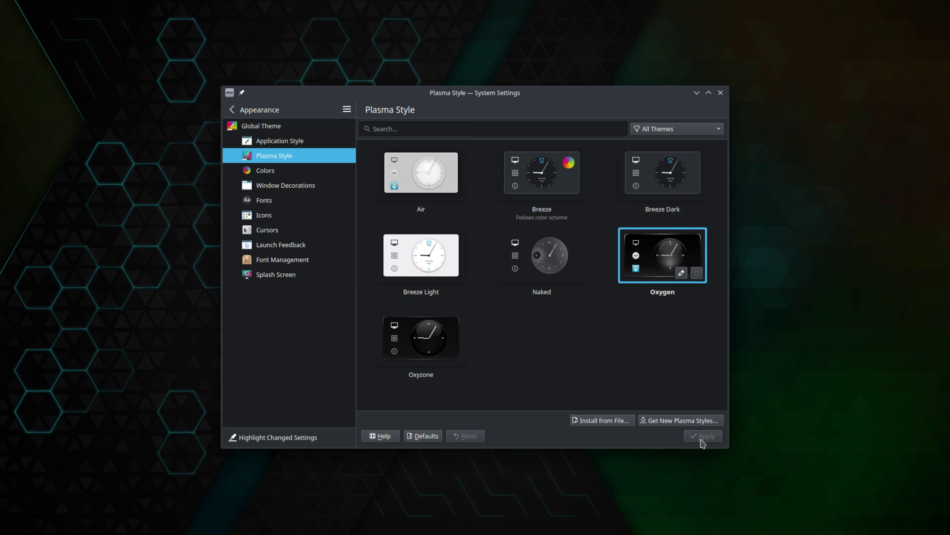
# Apply the Breeze Classic color scheme, switch back to Breeze Dark, and look over the remaining color schemes.
pyautogui.click(264, 170)
pyautogui.click(413, 210)
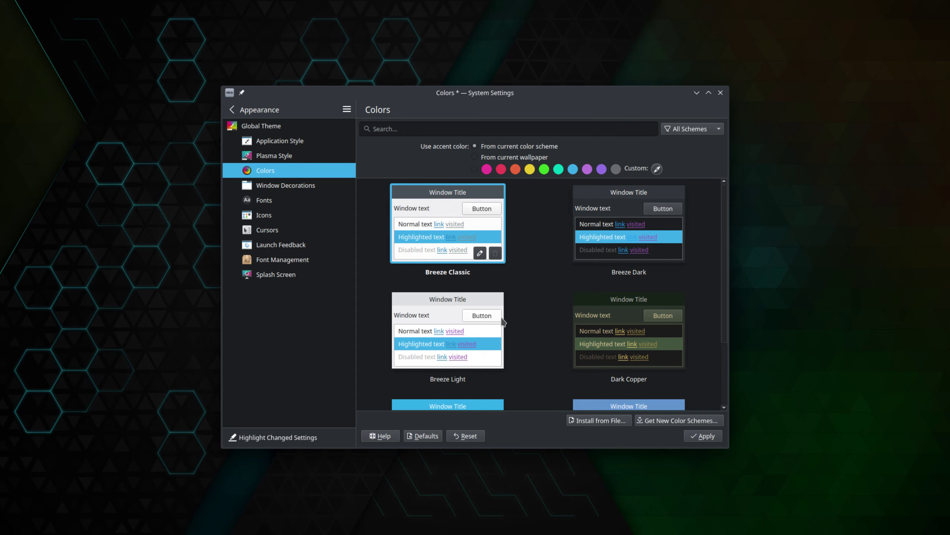
pyautogui.click(702, 435)
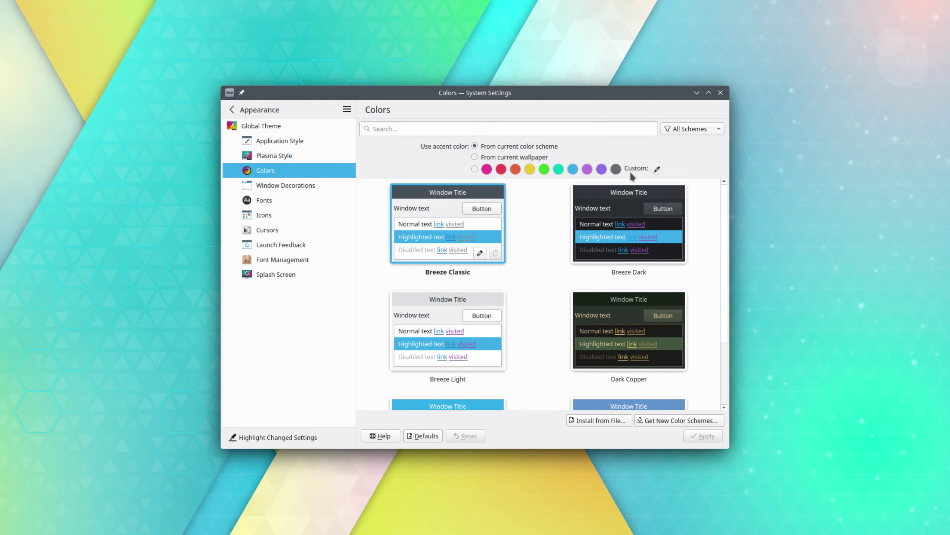
pyautogui.click(618, 201)
pyautogui.click(703, 436)
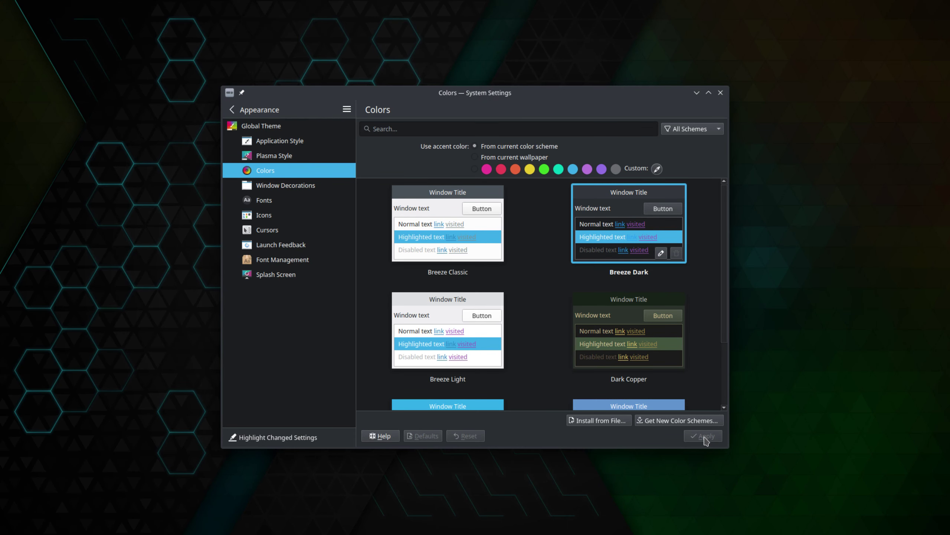
pyautogui.scroll(-2, 524, 325)
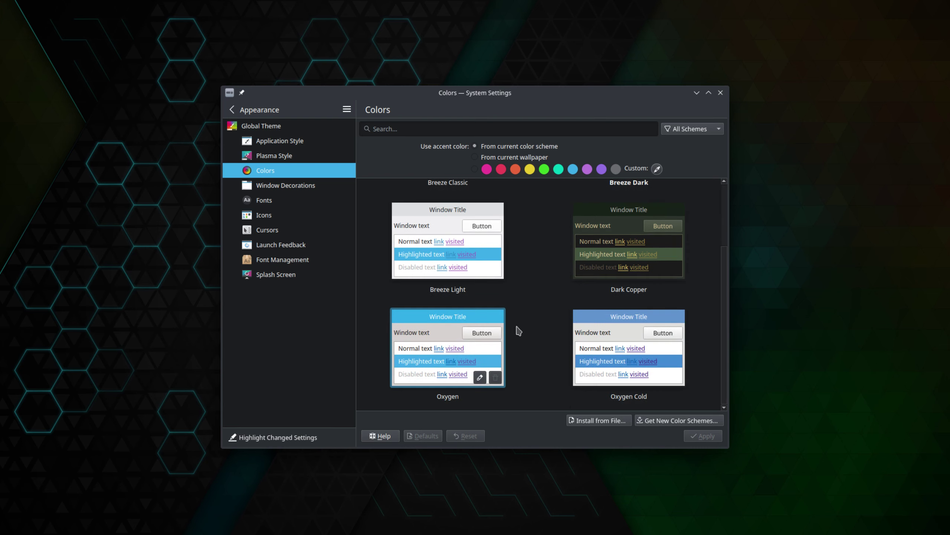
# Try the Olympic and Breeze window decorations, and apply the Oxygen window decoration.
pyautogui.click(296, 189)
pyautogui.click(653, 174)
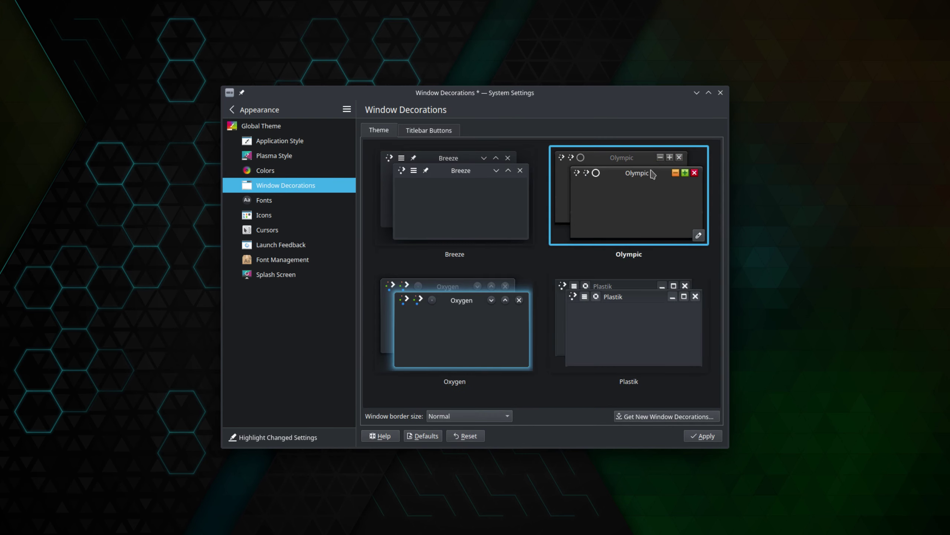
pyautogui.click(703, 437)
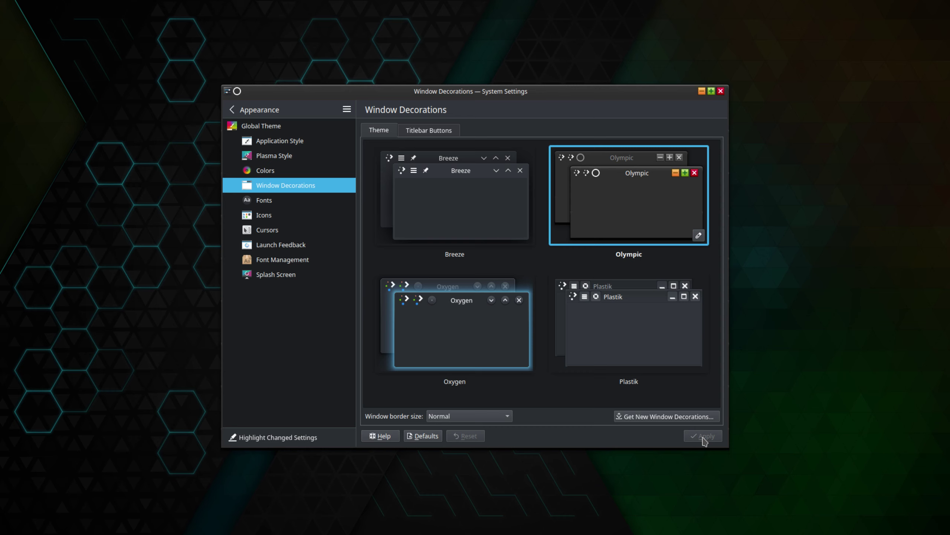
pyautogui.click(457, 215)
pyautogui.click(472, 351)
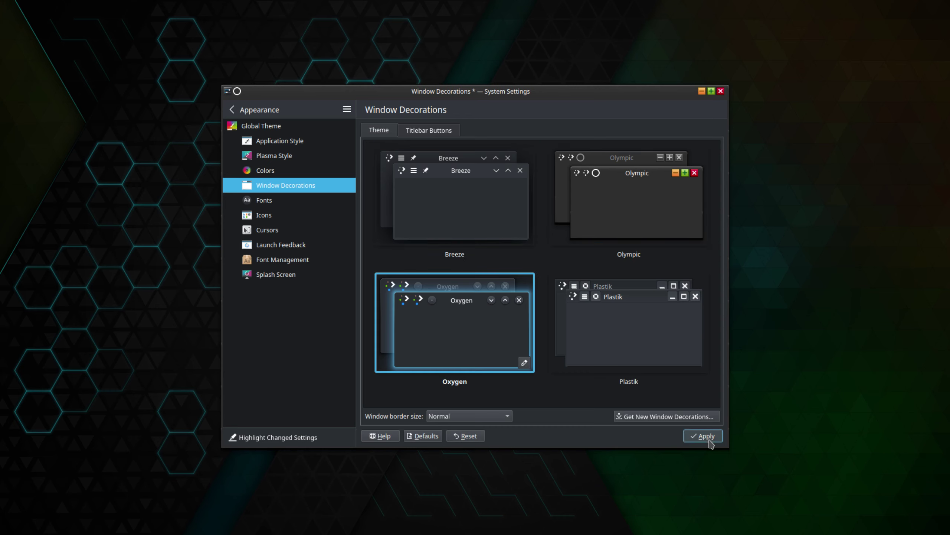
pyautogui.click(705, 436)
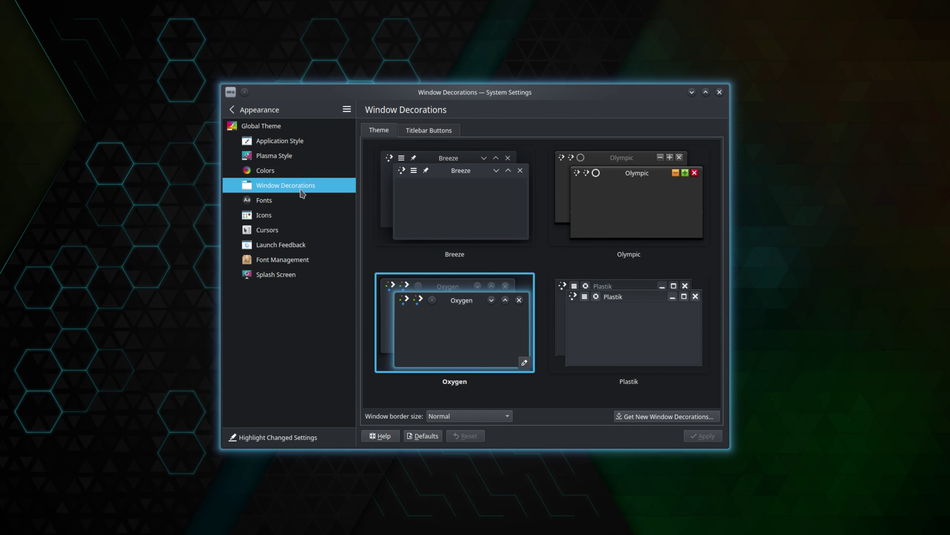
# Look over the fonts, cursors, launch feedback, font management and splash screen settings.
pyautogui.click(279, 206)
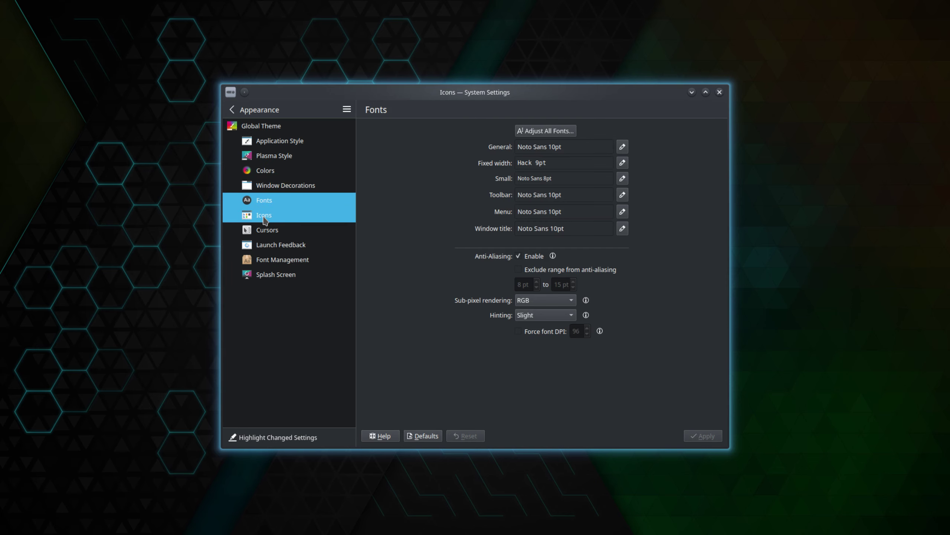
pyautogui.click(277, 233)
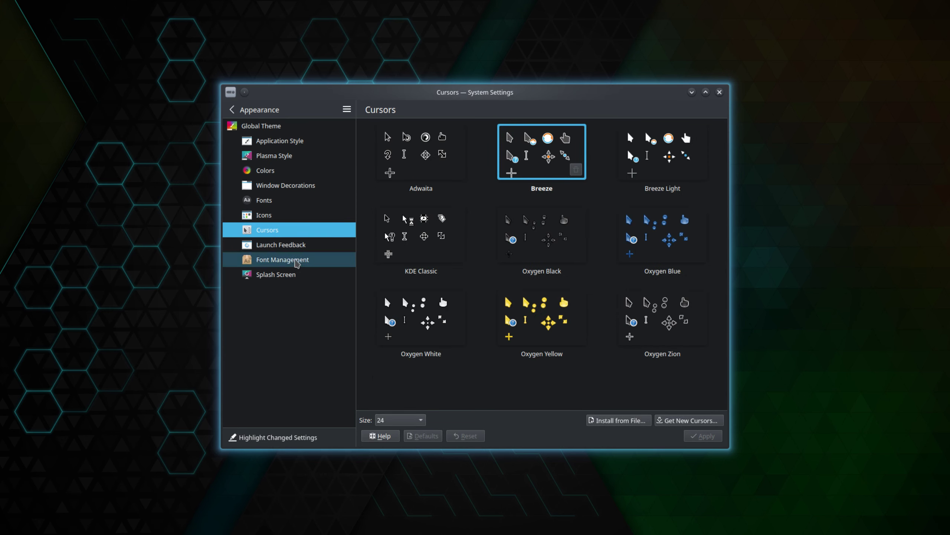
pyautogui.click(278, 245)
pyautogui.click(280, 261)
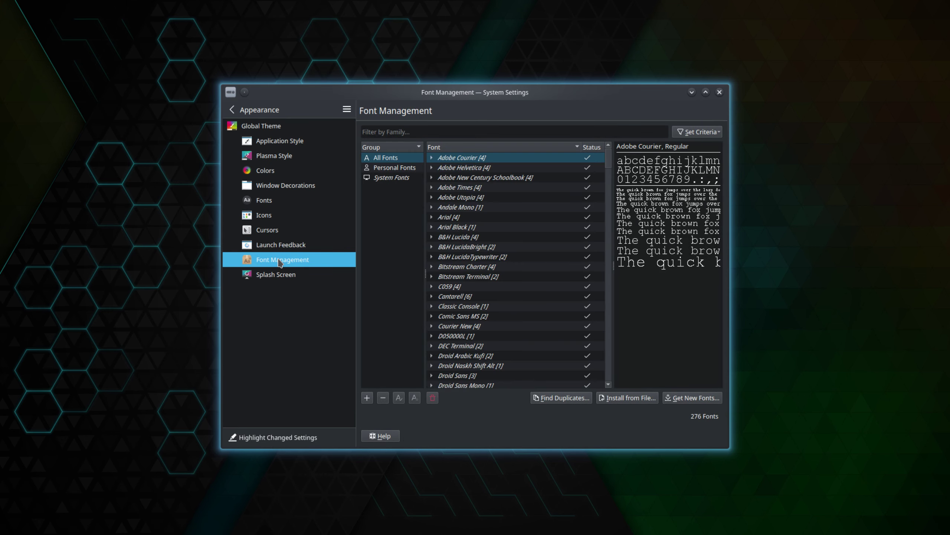
pyautogui.click(288, 276)
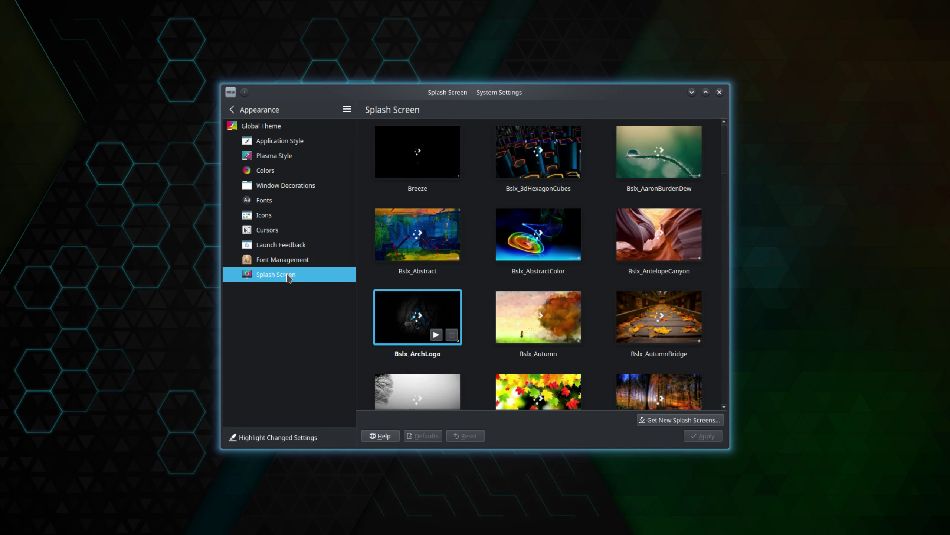
# Look over the remaining splash screens, and view the user account settings in Personalization.
pyautogui.scroll(-5, 525, 227)
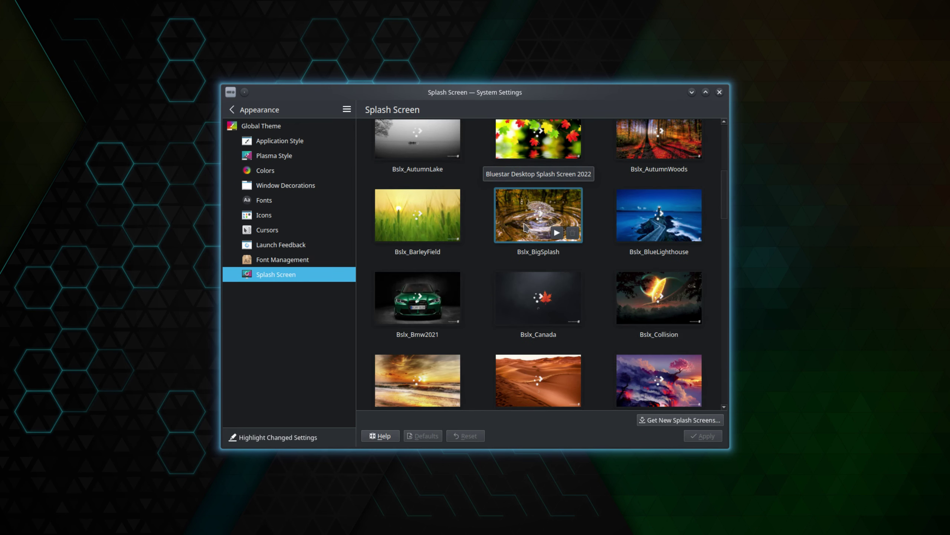
pyautogui.scroll(-4, 525, 227)
pyautogui.click(251, 109)
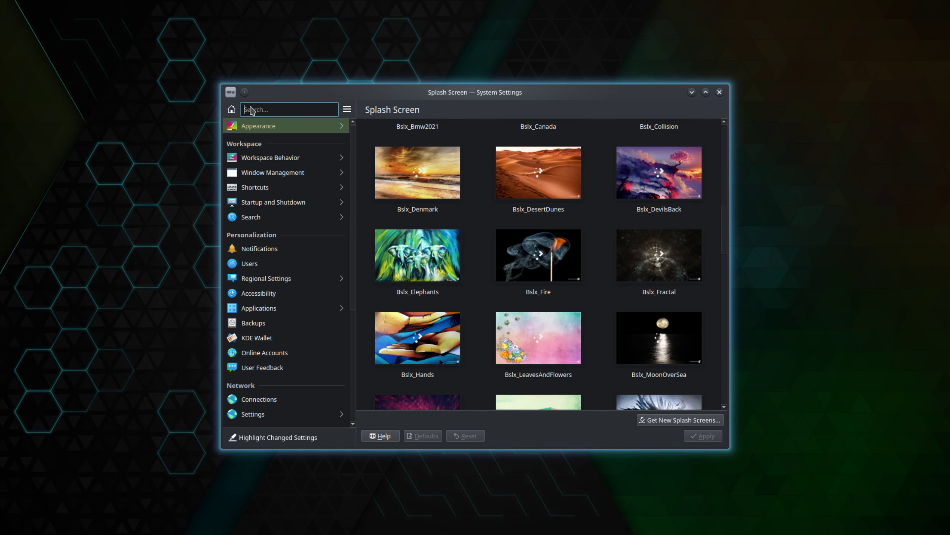
pyautogui.scroll(-1, 275, 354)
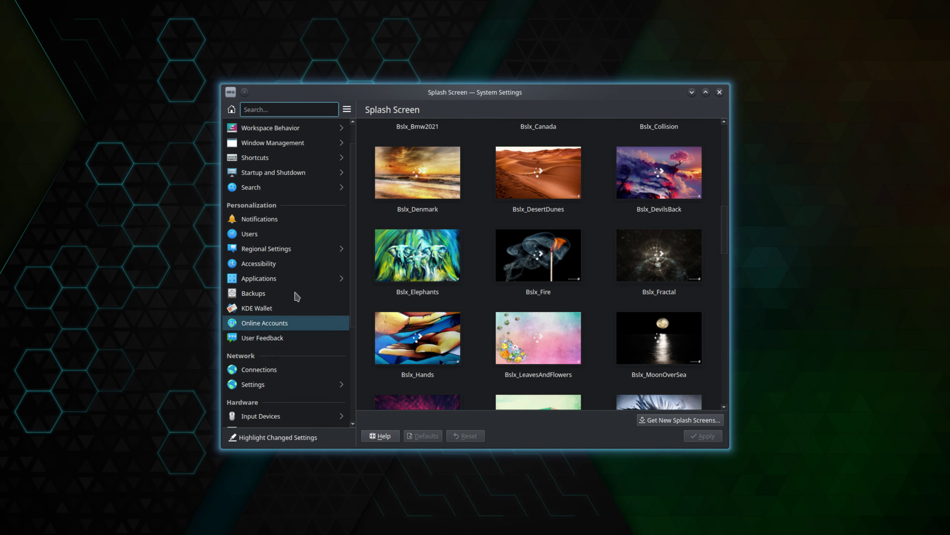
pyautogui.click(273, 234)
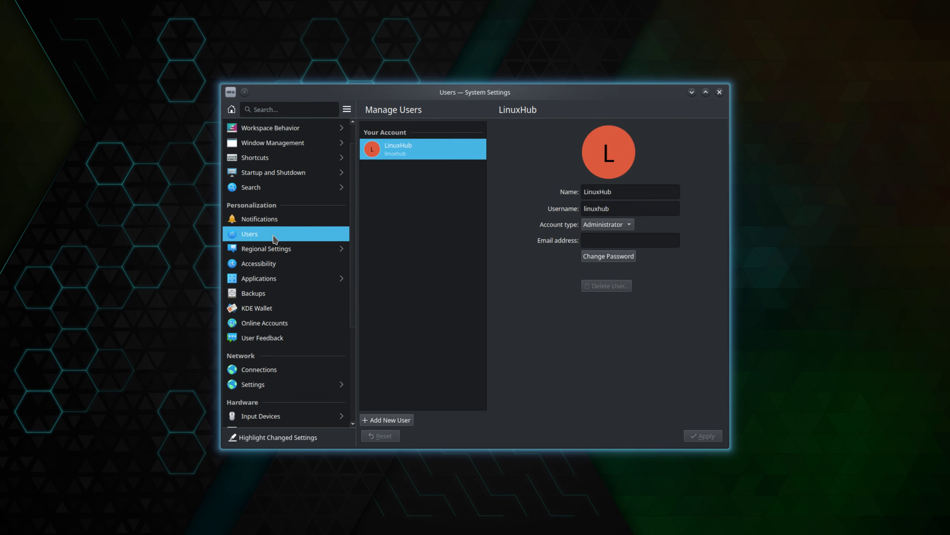
pyautogui.scroll(-4, 293, 300)
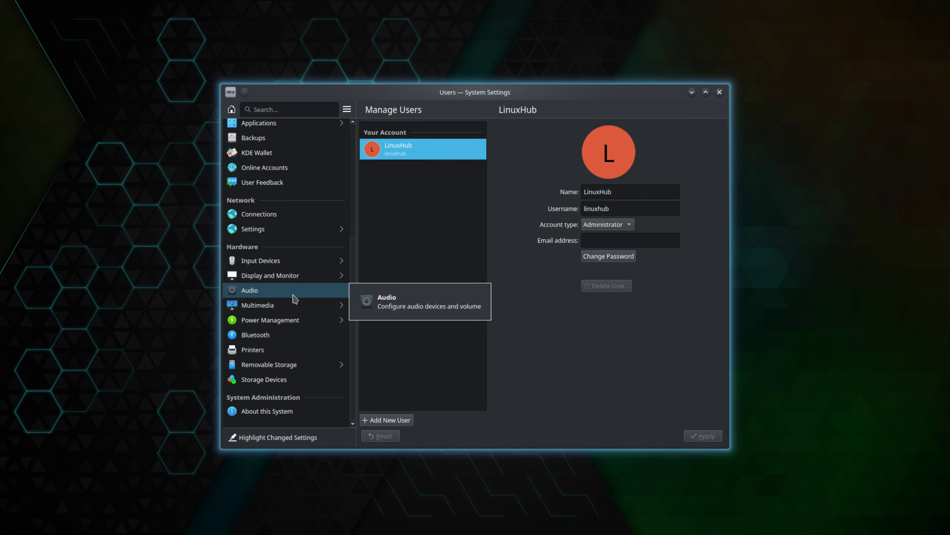
# View the system's software and hardware information and the About System Settings details, and close System Settings.
pyautogui.click(275, 411)
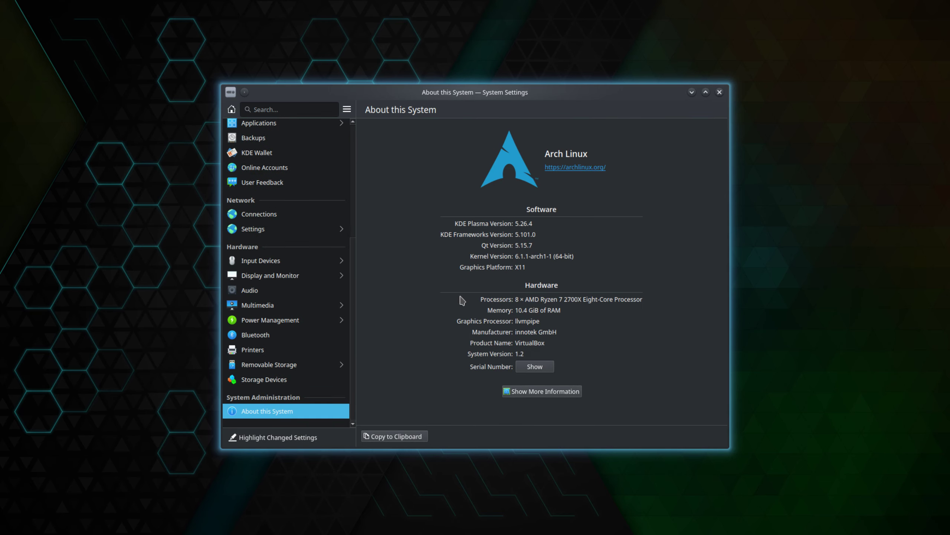
pyautogui.click(347, 109)
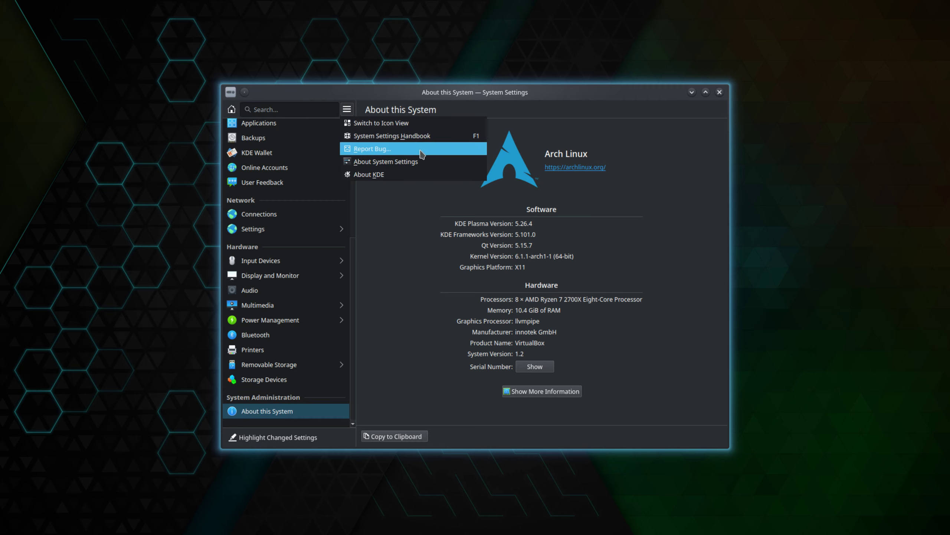
pyautogui.click(409, 165)
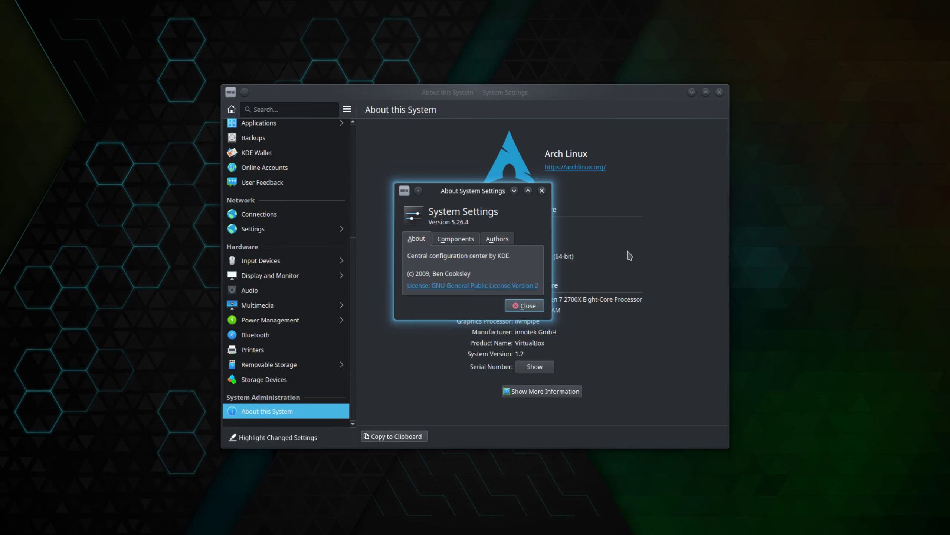
pyautogui.click(525, 305)
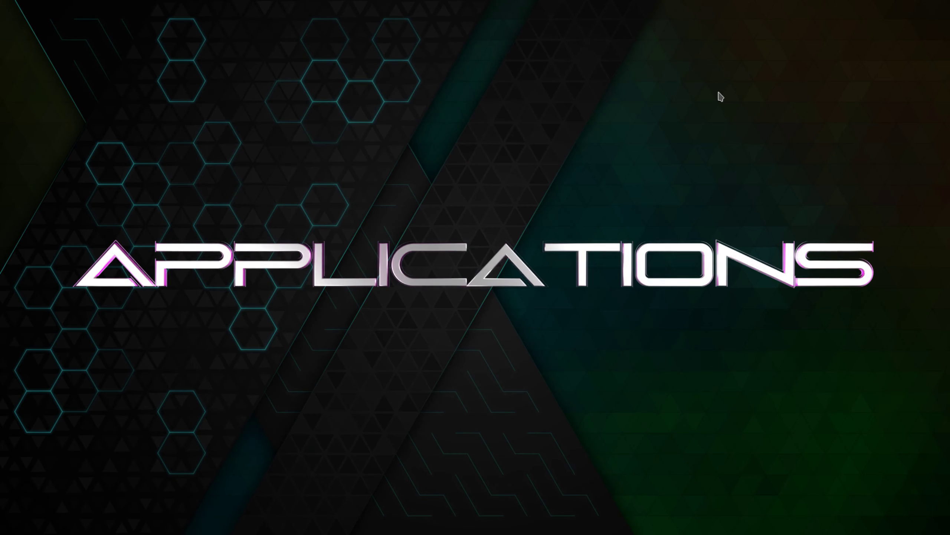
# Look through the Development, Education, Games and Graphics applications, and launch the GNU Image Manipulation Program.
pyautogui.click(331, 523)
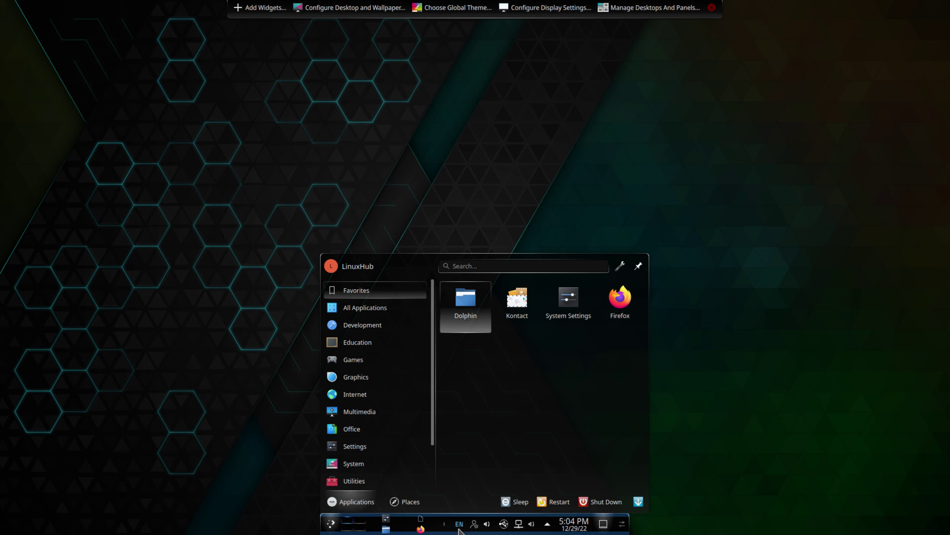
pyautogui.moveTo(356, 329)
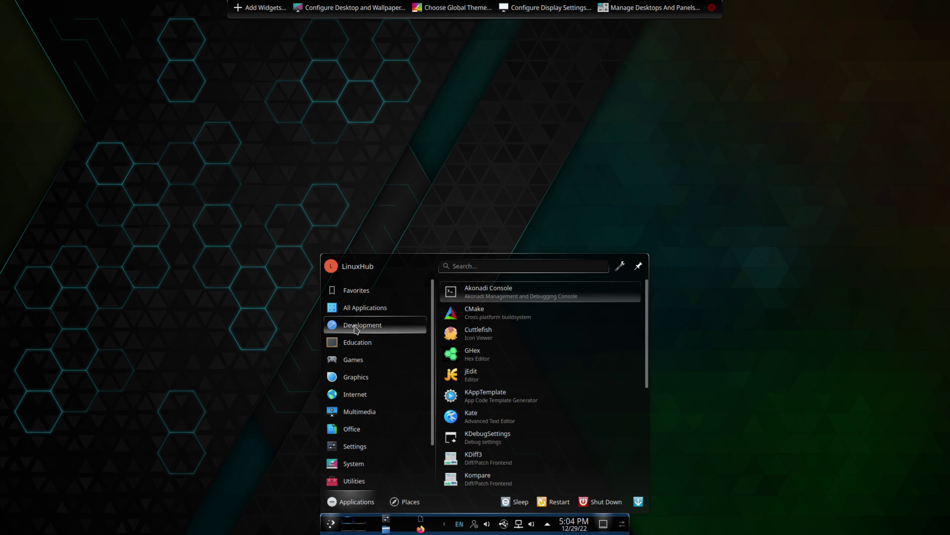
pyautogui.moveTo(358, 347)
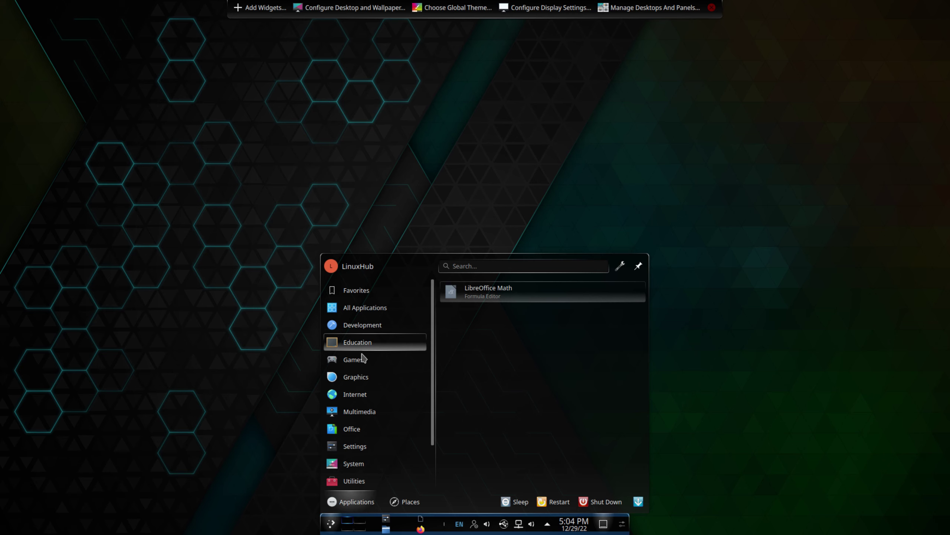
pyautogui.moveTo(360, 362)
pyautogui.moveTo(356, 380)
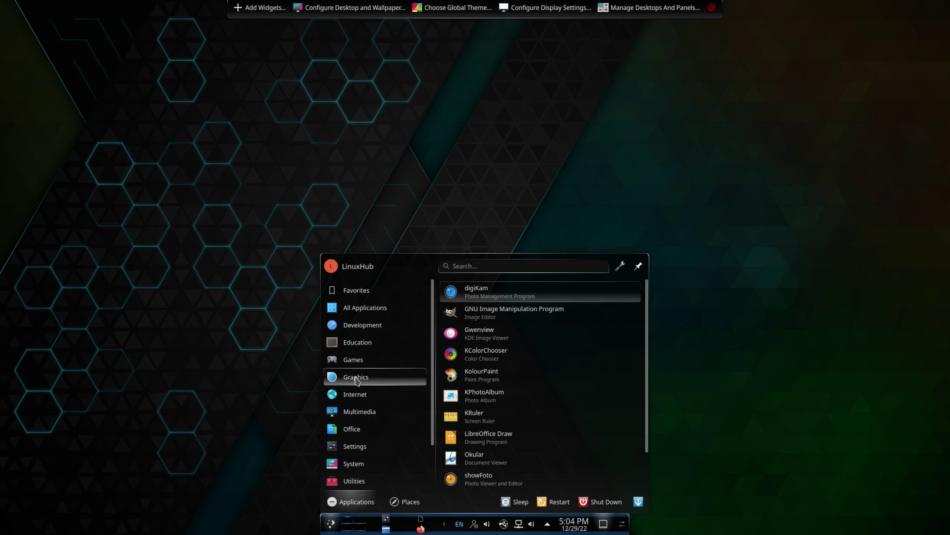
pyautogui.click(501, 312)
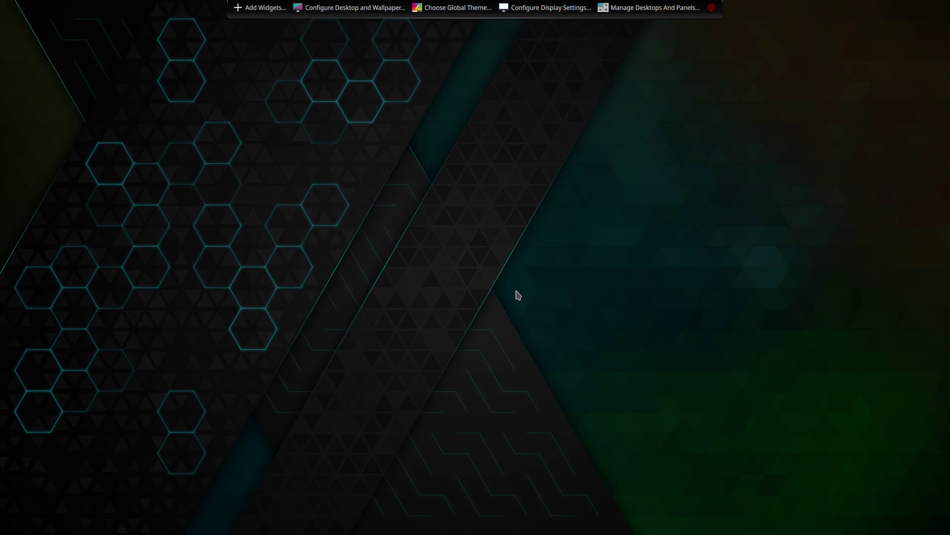
pyautogui.moveTo(480, 534)
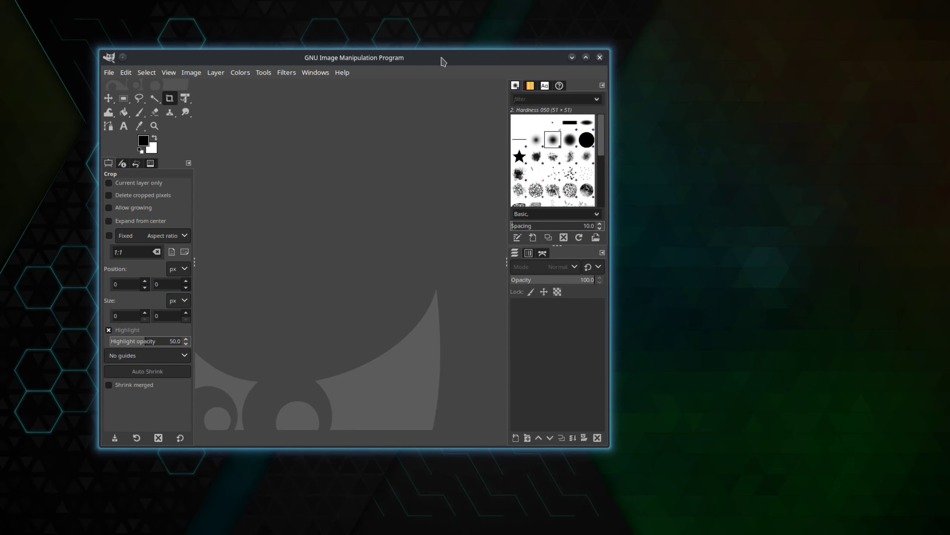
# Maximize GIMP, look over its Edit, Layer and Help commands, view its version details, and close it.
pyautogui.doubleClick(442, 61)
pyautogui.click(25, 23)
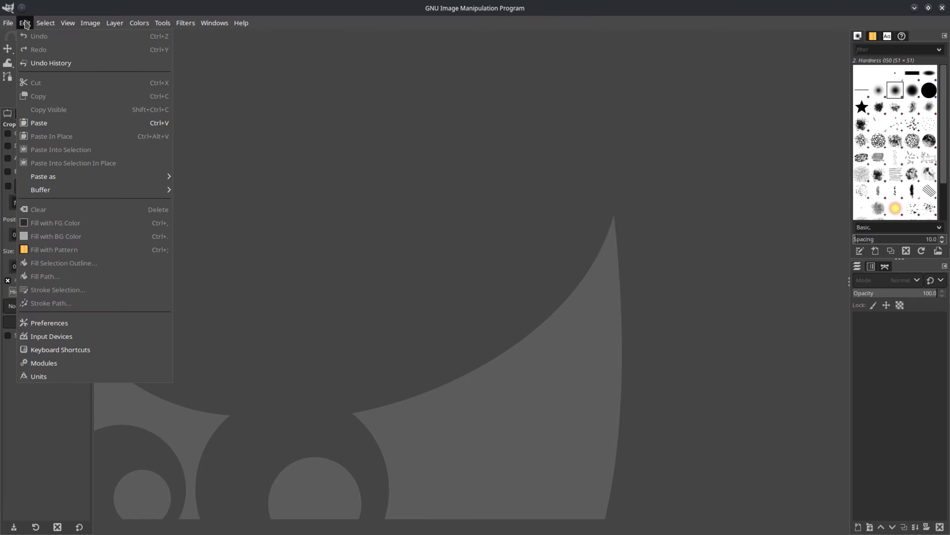
pyautogui.moveTo(126, 24)
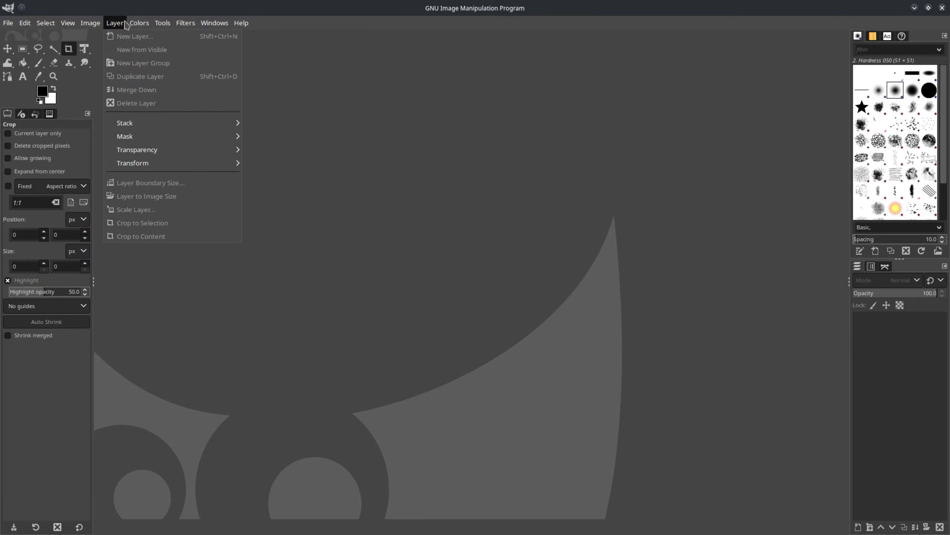
pyautogui.moveTo(240, 26)
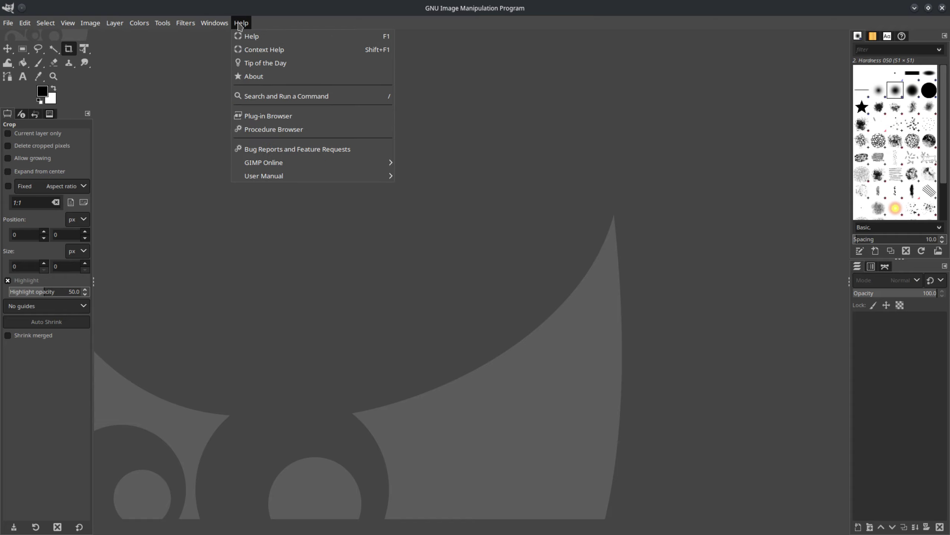
pyautogui.click(255, 77)
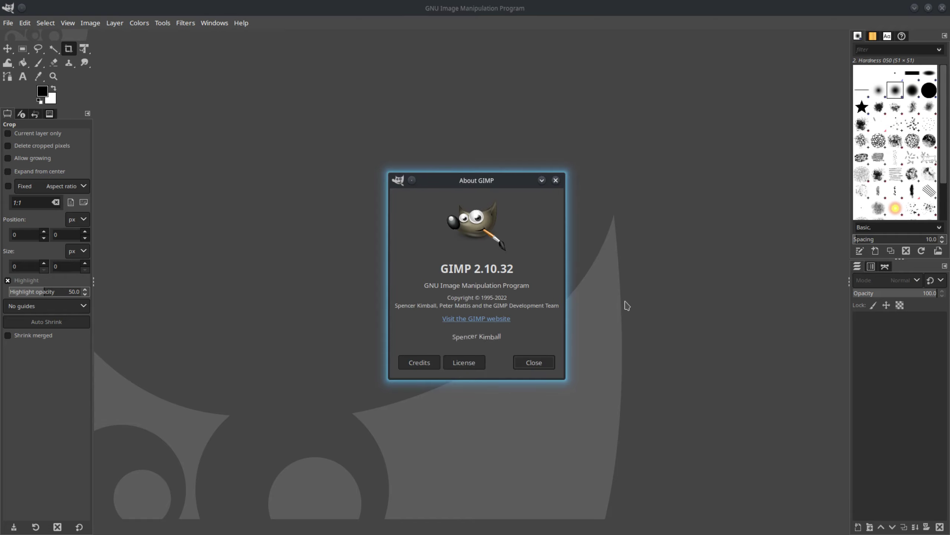
pyautogui.click(543, 362)
pyautogui.click(943, 8)
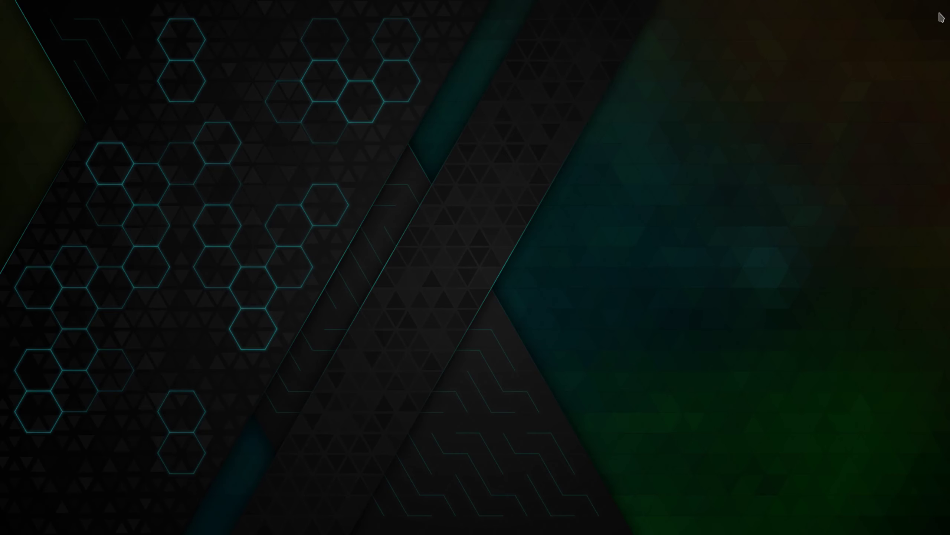
# Look through the rest of the Graphics applications and launch the Gwenview image viewer.
pyautogui.click(332, 524)
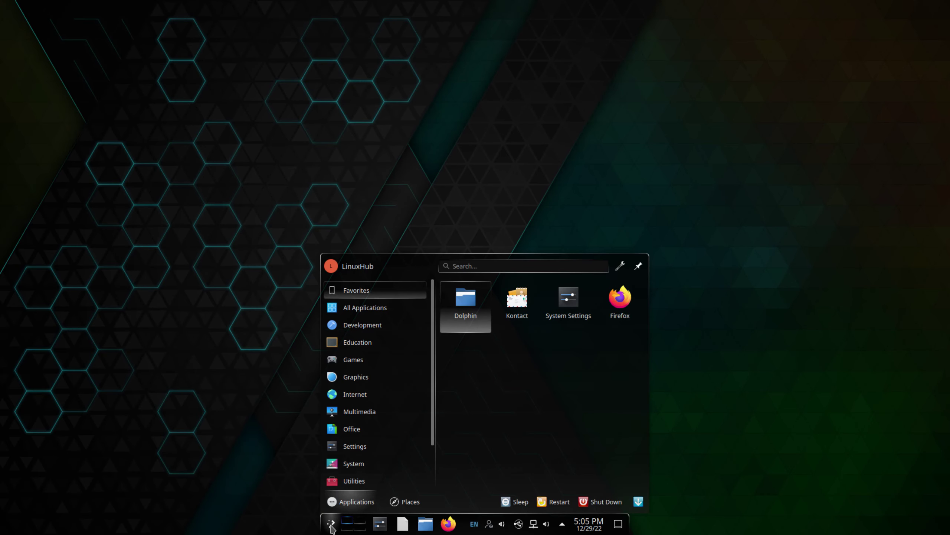
pyautogui.moveTo(359, 382)
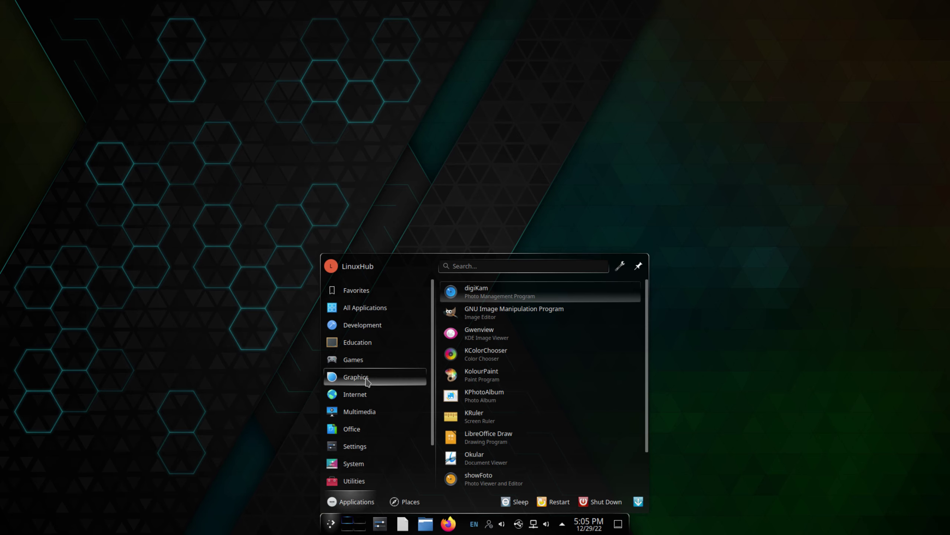
pyautogui.scroll(-1, 492, 474)
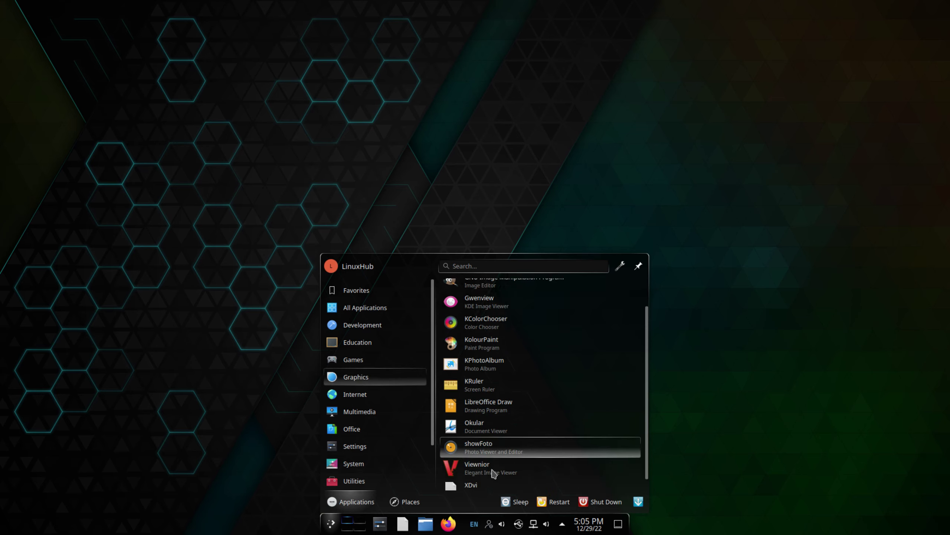
pyautogui.click(472, 292)
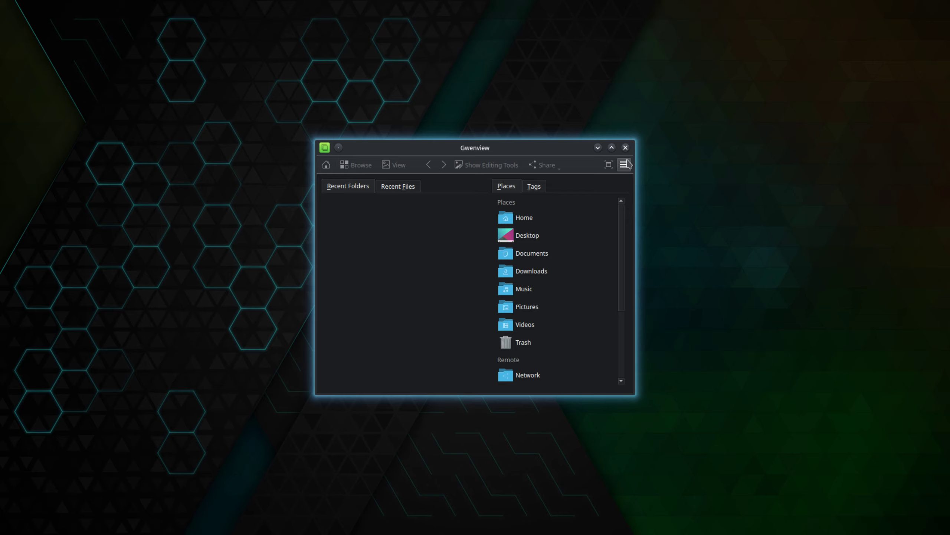
# View Gwenview's version details and close the image viewer.
pyautogui.click(624, 165)
pyautogui.moveTo(642, 324)
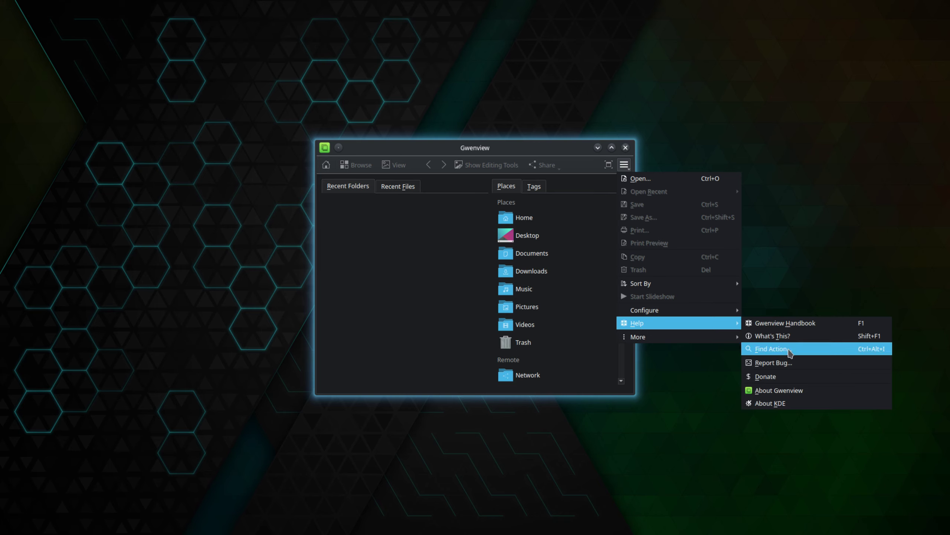
pyautogui.click(783, 392)
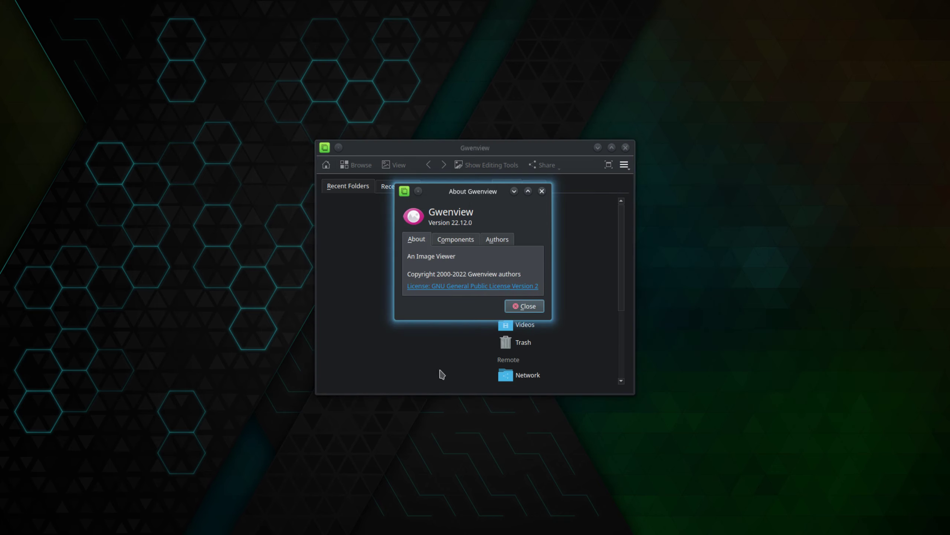
pyautogui.click(526, 307)
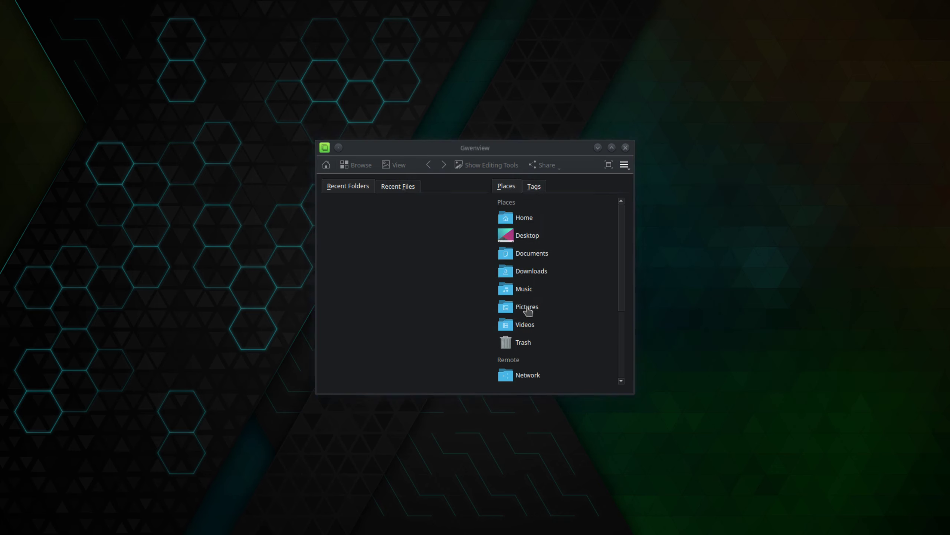
pyautogui.click(625, 147)
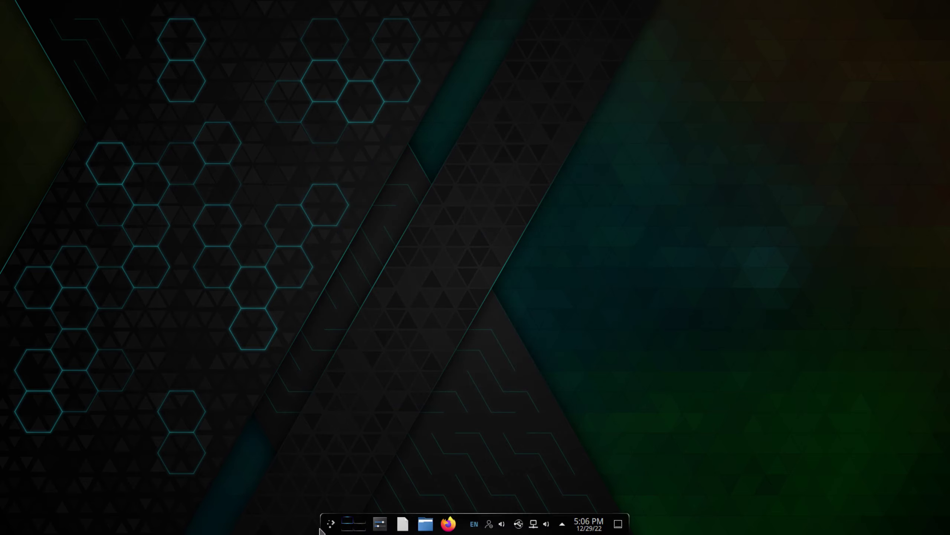
# Launch Firefox from the Internet applications and close its Privacy Notice page.
pyautogui.click(331, 524)
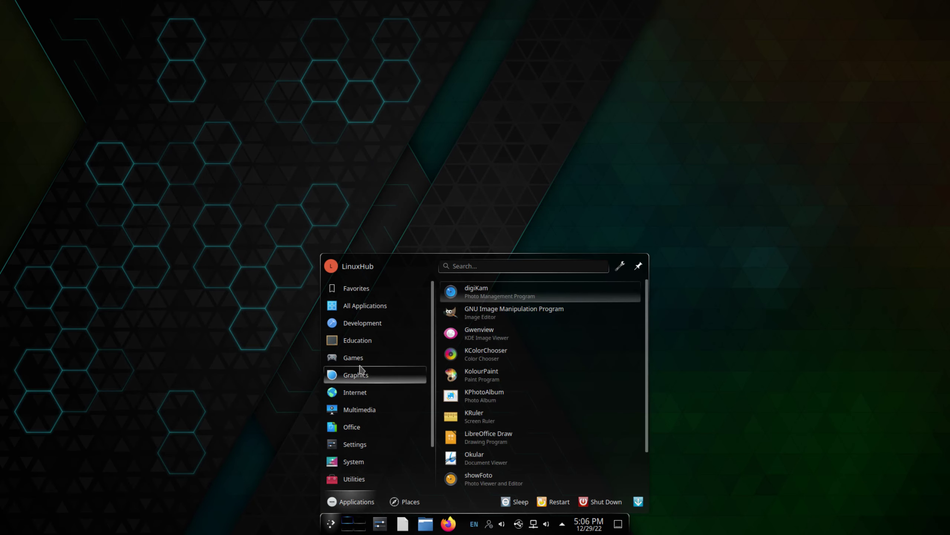
pyautogui.moveTo(355, 398)
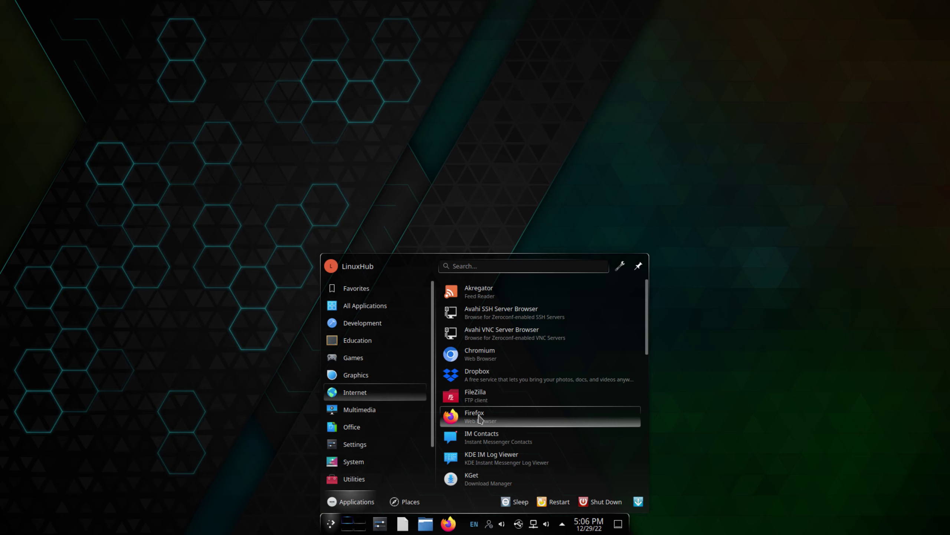
pyautogui.click(481, 418)
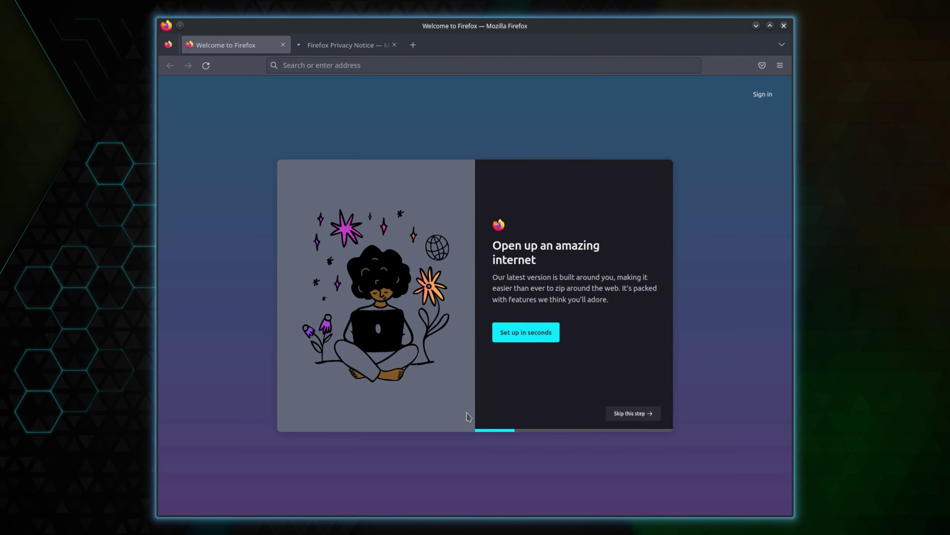
pyautogui.click(395, 44)
# Search the web for "bluestar linux" and open the DistroWatch page about the distribution.
pyautogui.click(553, 64)
pyautogui.write('b')
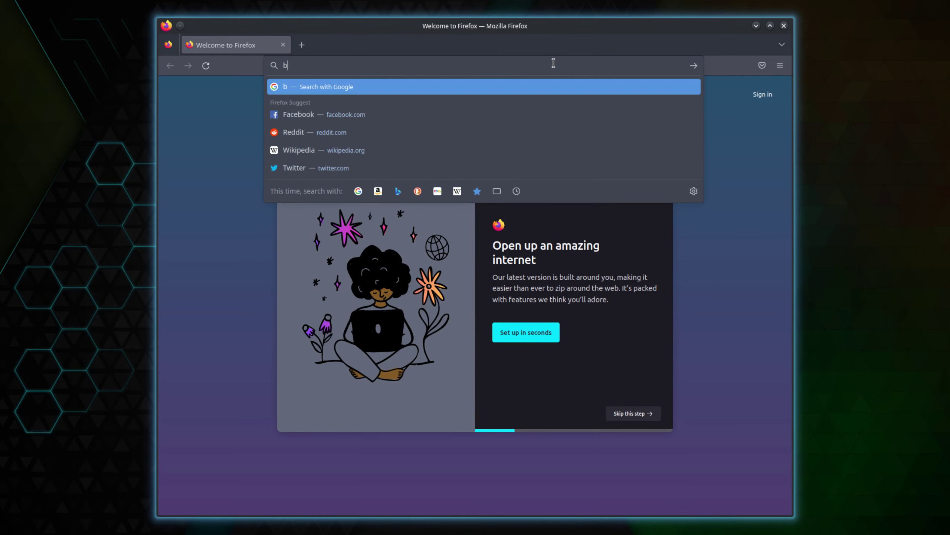
pyautogui.write('luestar linux')
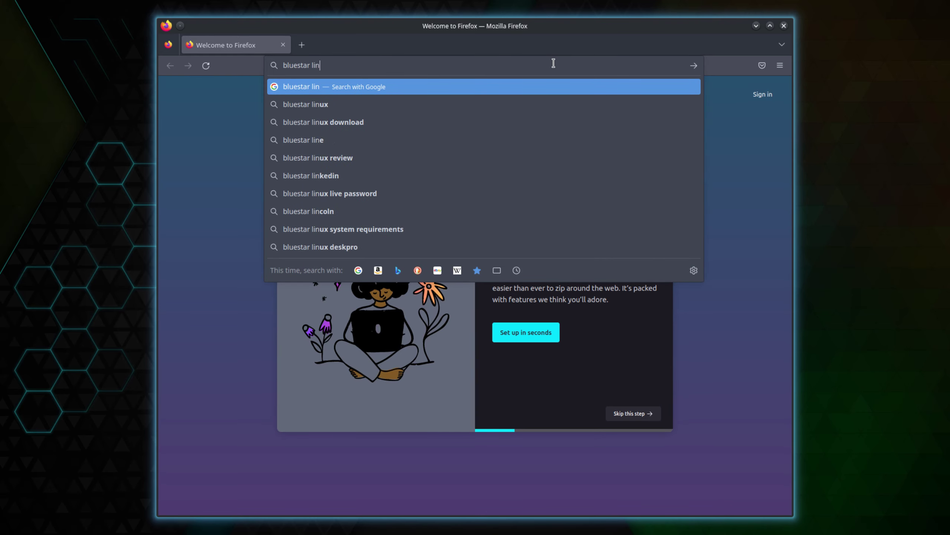
pyautogui.press('Return')
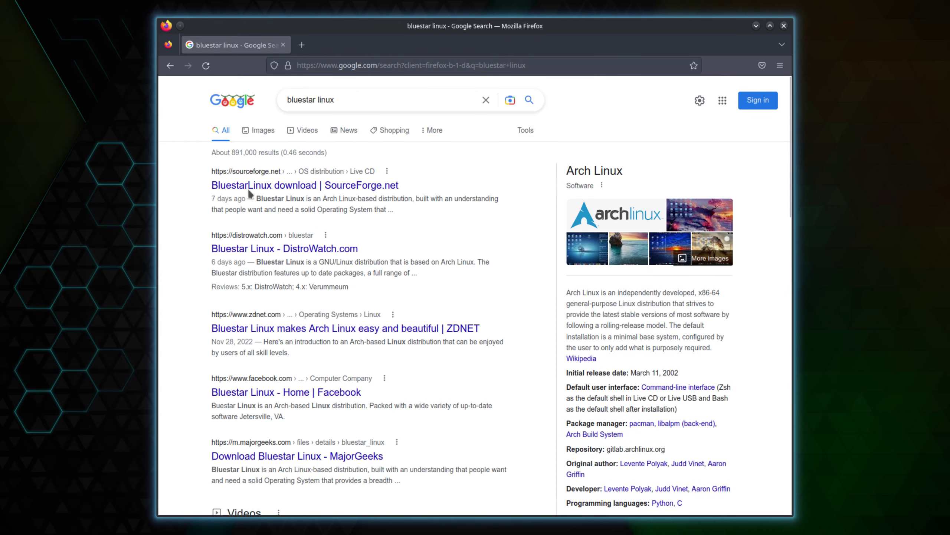
pyautogui.click(260, 252)
pyautogui.click(256, 251)
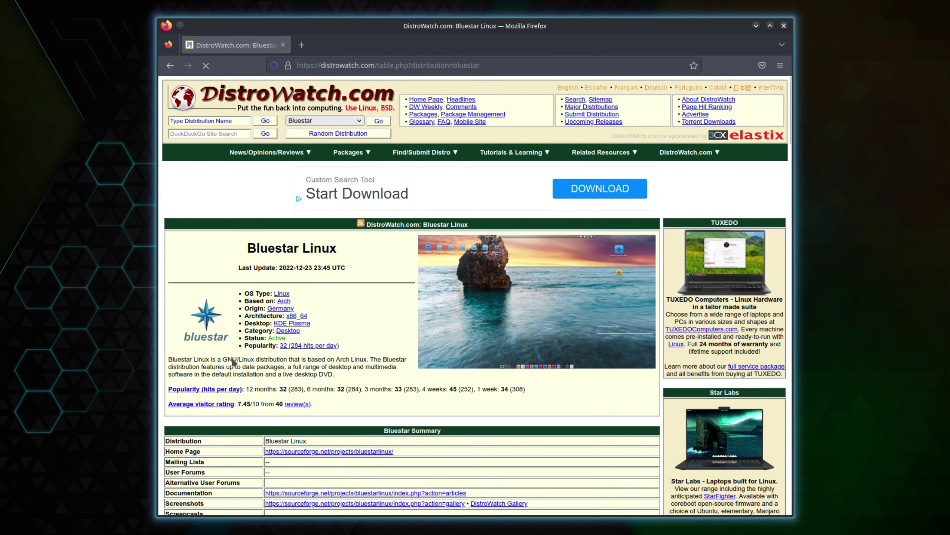
# Look through the DistroWatch page's description and summary table for Bluestar Linux.
pyautogui.tripleClick(321, 352)
pyautogui.click(321, 356)
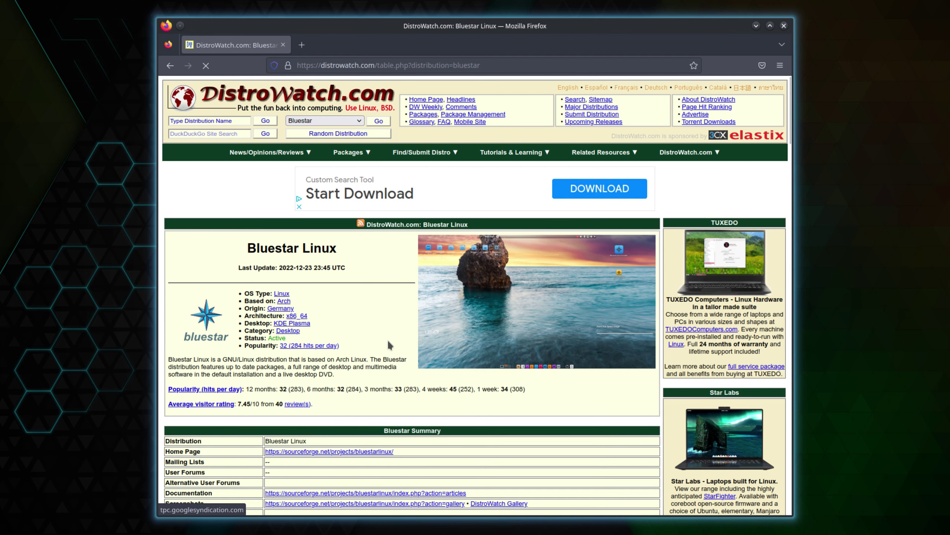
pyautogui.scroll(-10, 657, 348)
pyautogui.scroll(10, 658, 348)
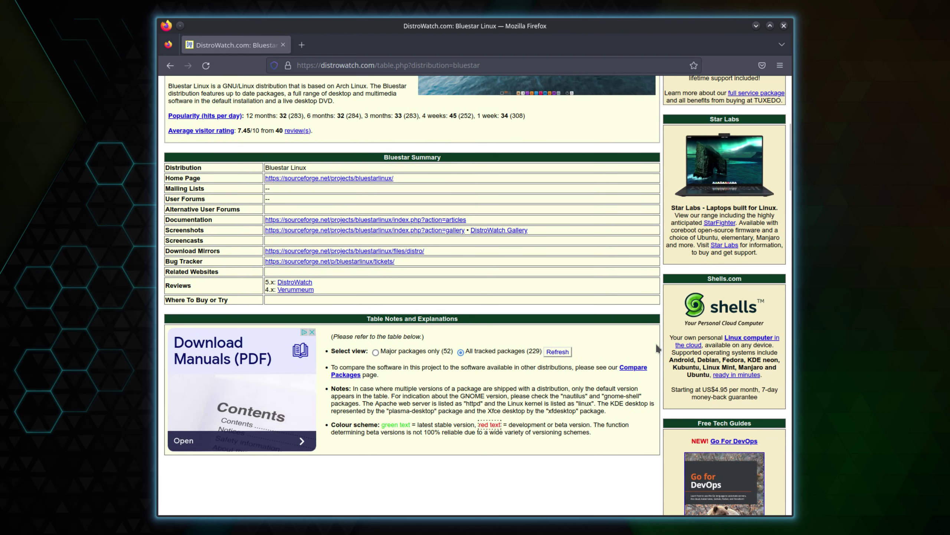
# View Firefox's version details and close the browser.
pyautogui.click(780, 65)
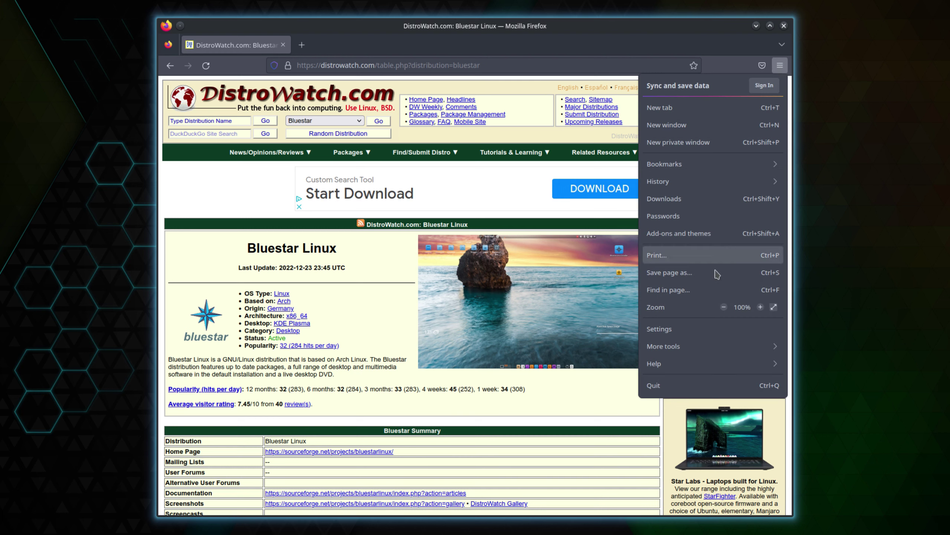
pyautogui.click(674, 366)
pyautogui.click(668, 195)
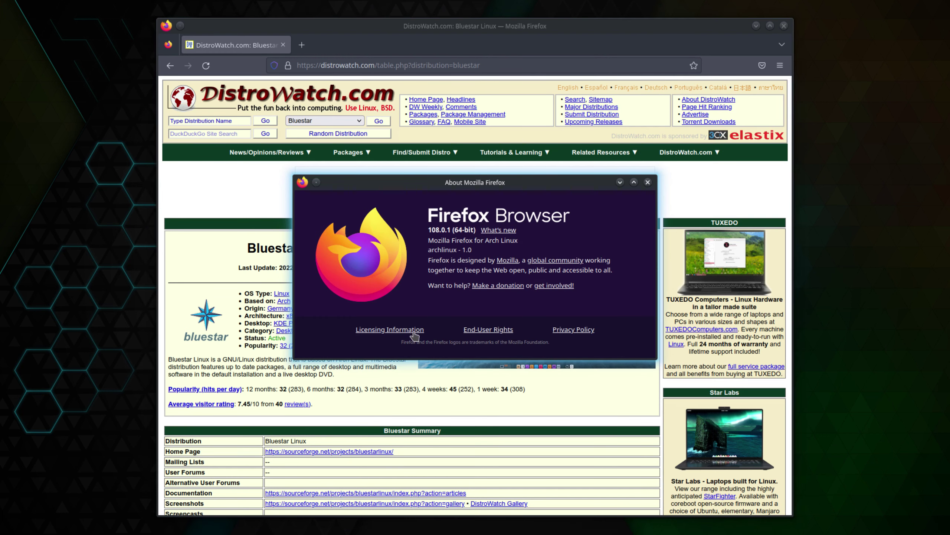
pyautogui.click(649, 182)
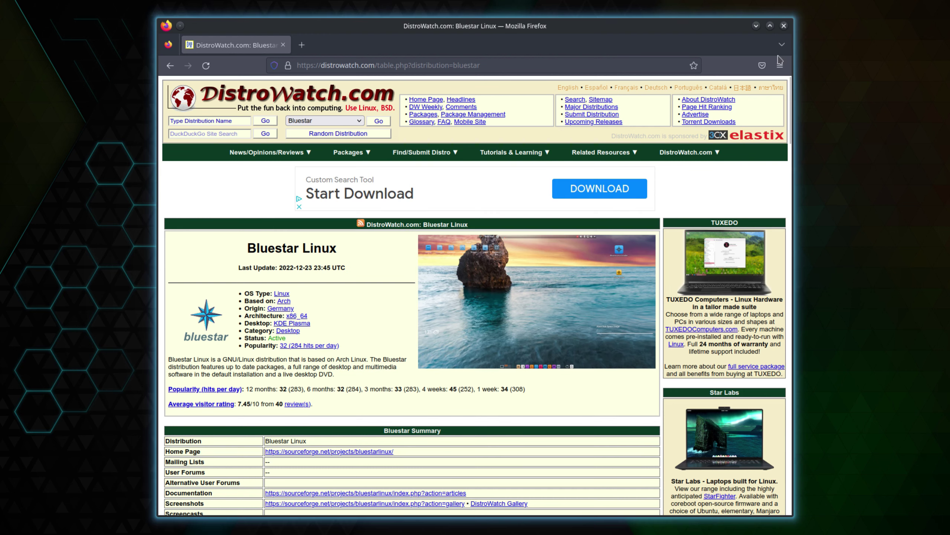
pyautogui.click(785, 28)
# Launch Chromium from the Internet applications and maximize its window.
pyautogui.click(331, 524)
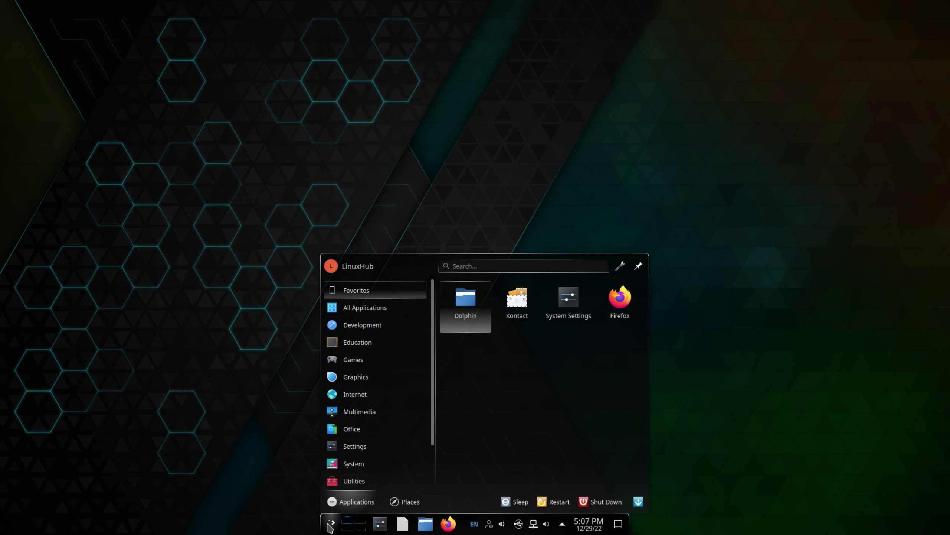
pyautogui.click(355, 394)
pyautogui.click(483, 356)
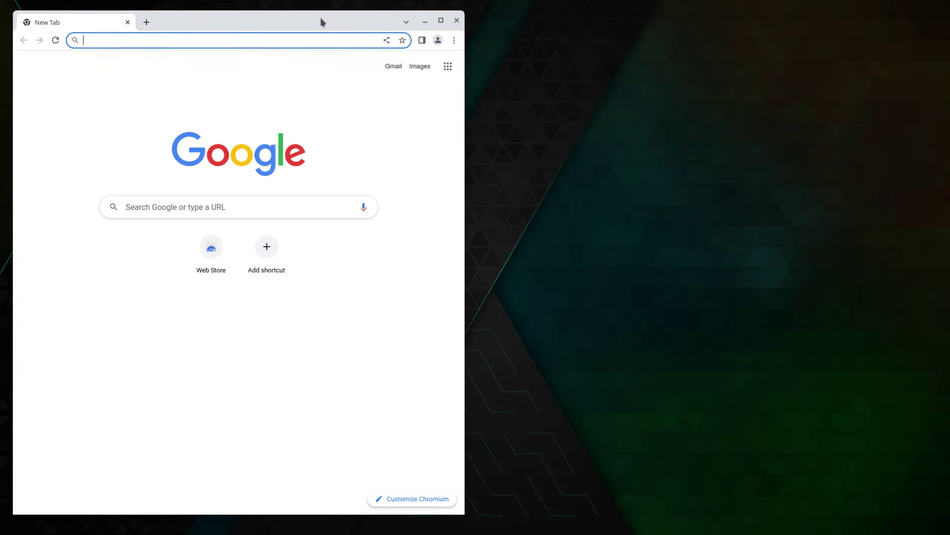
pyautogui.doubleClick(321, 22)
# Search Google for "bluestar linux", look over the results and open the DistroWatch page about the distribution.
pyautogui.write('bl')
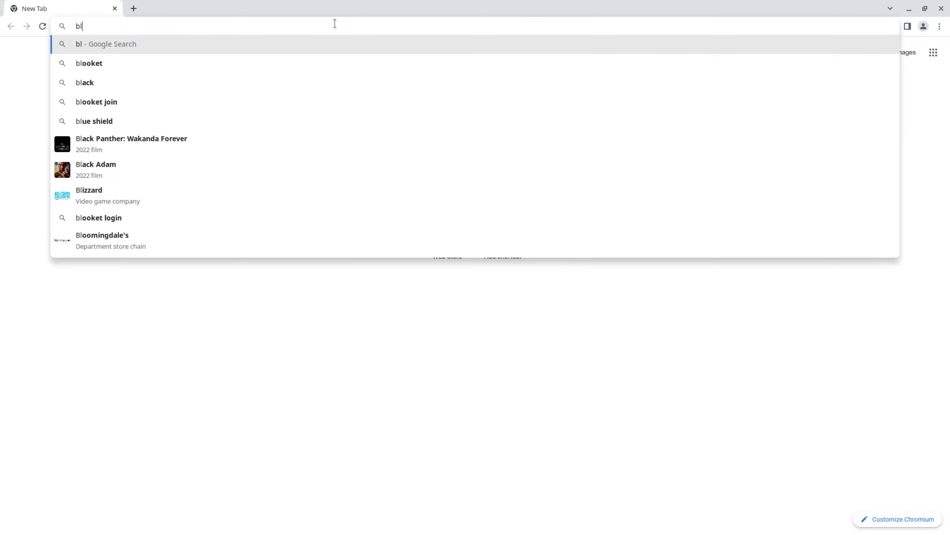
pyautogui.write('uestar linux')
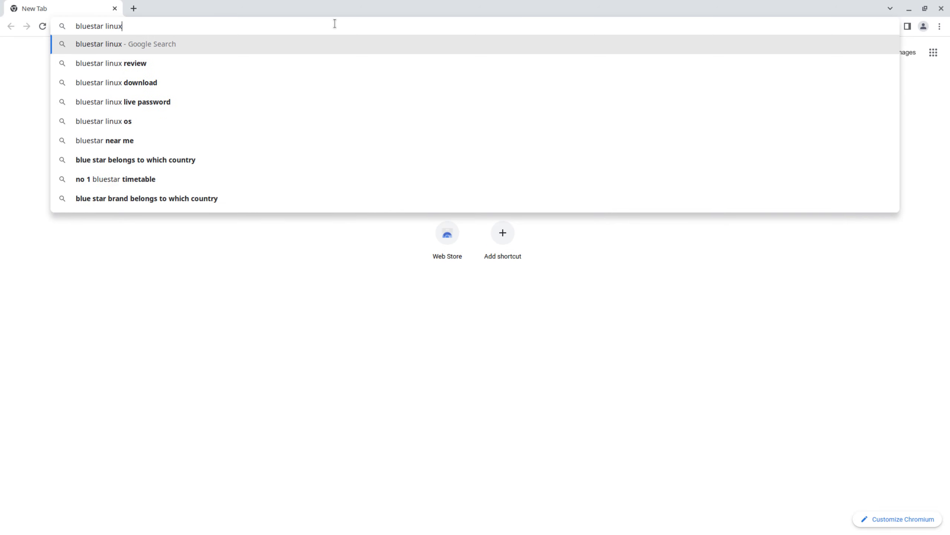
pyautogui.press('Return')
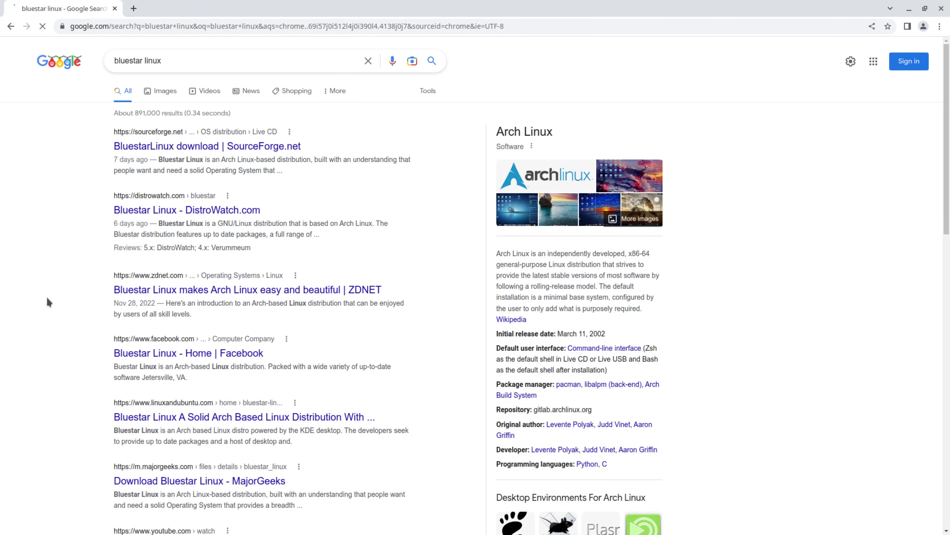
pyautogui.scroll(-3, 115, 343)
pyautogui.scroll(3, 67, 373)
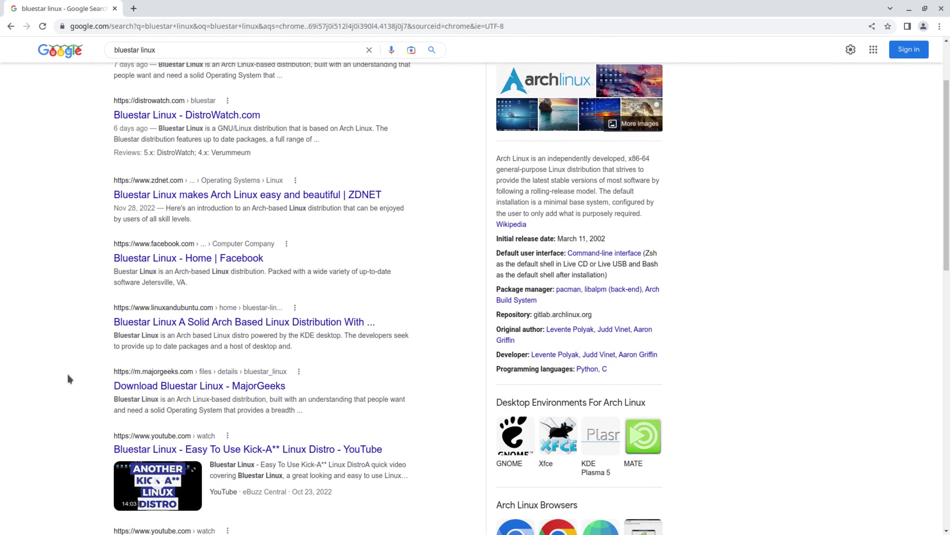
pyautogui.click(158, 208)
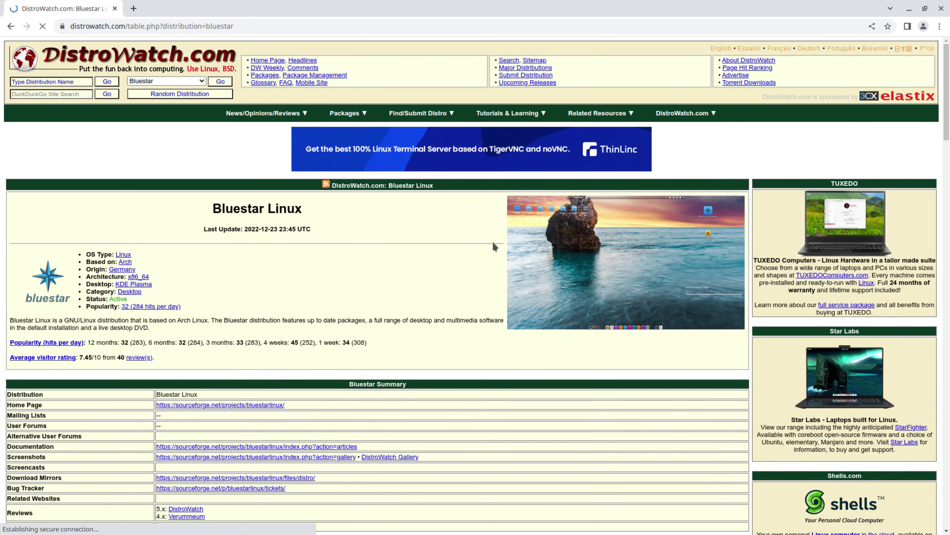
# View Chromium's version details, highlight the version line and close the browser.
pyautogui.click(940, 27)
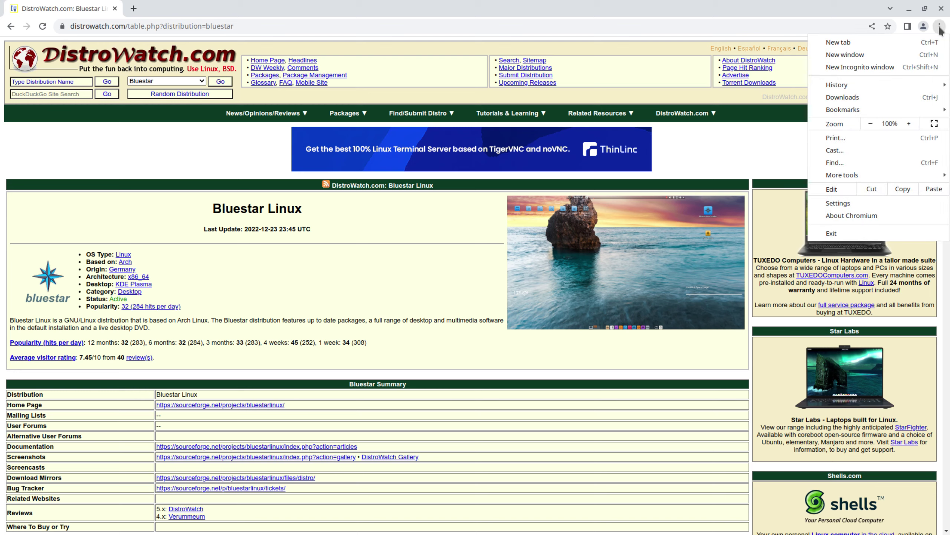
pyautogui.click(850, 215)
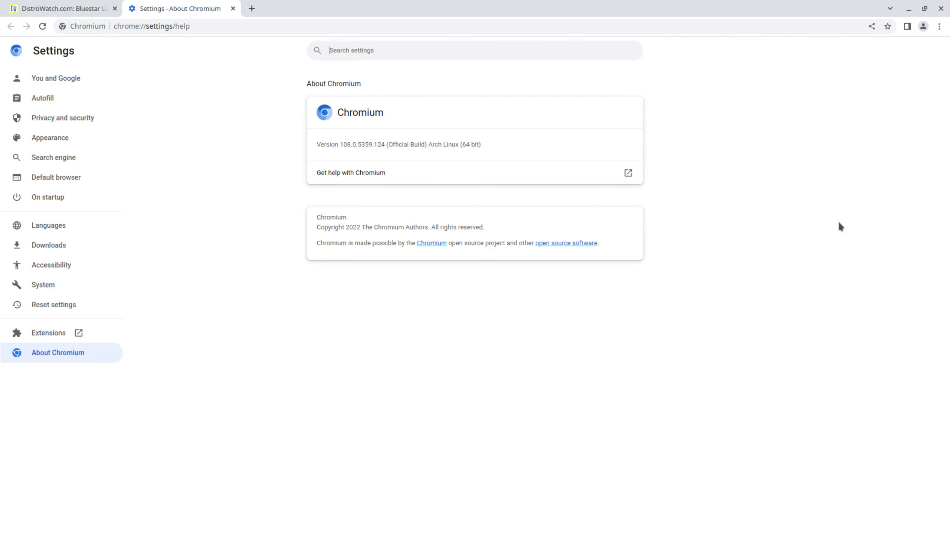
pyautogui.tripleClick(352, 146)
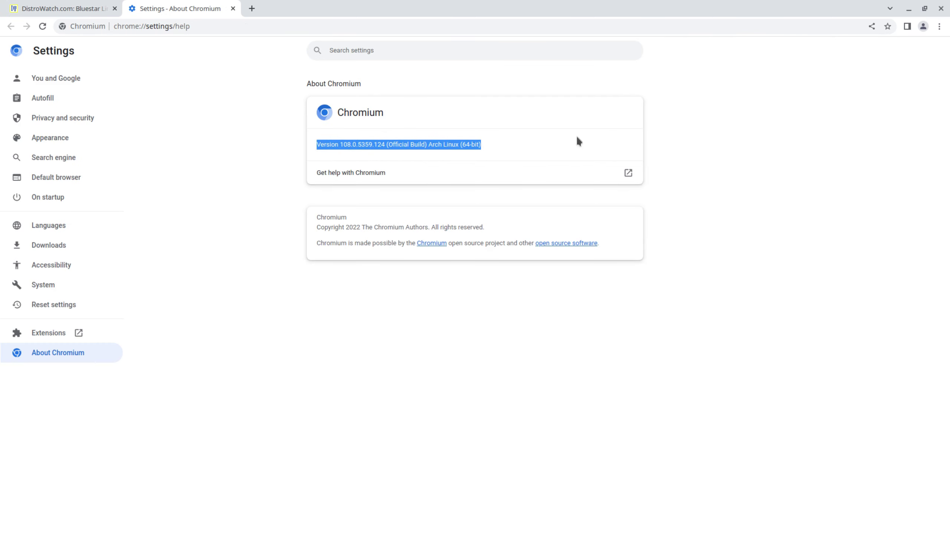
pyautogui.click(522, 145)
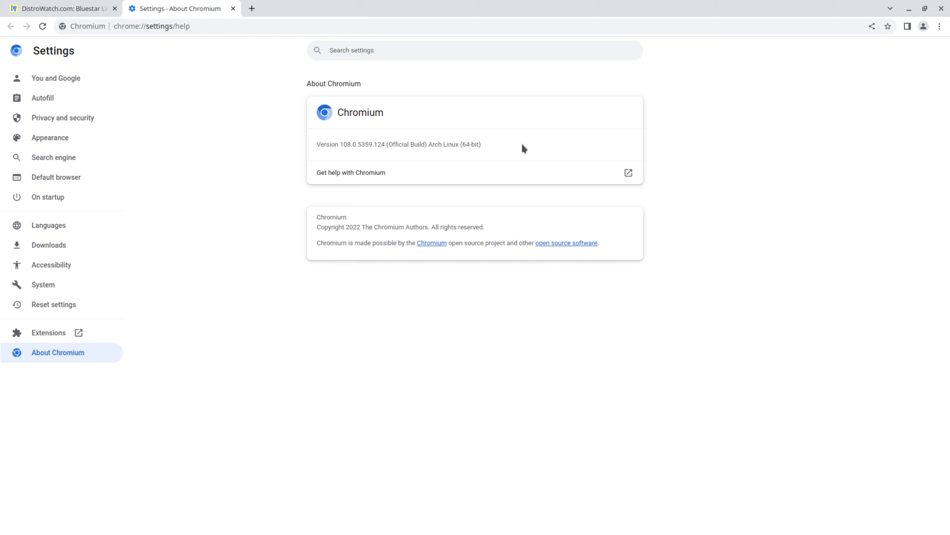
pyautogui.click(941, 9)
# Look through the Multimedia applications and launch mpv Media Player.
pyautogui.click(332, 524)
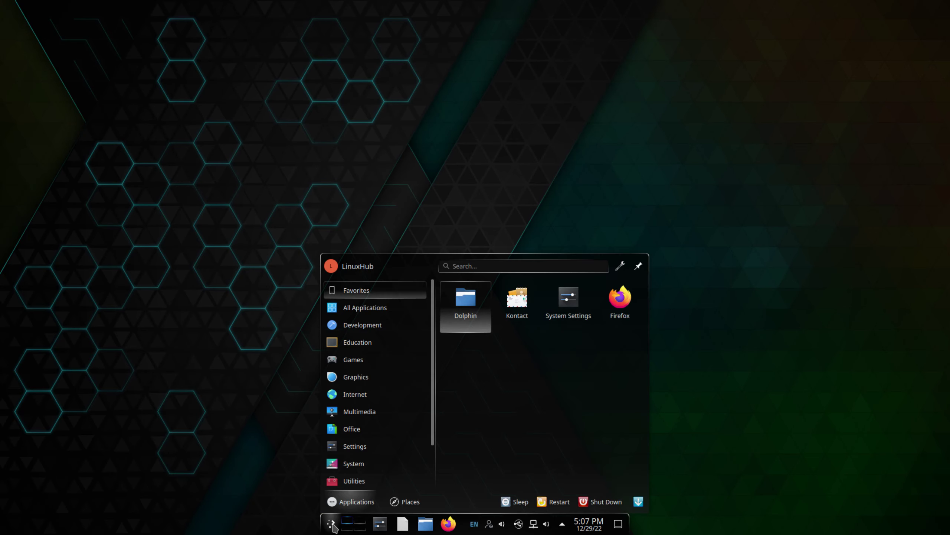
pyautogui.moveTo(373, 412)
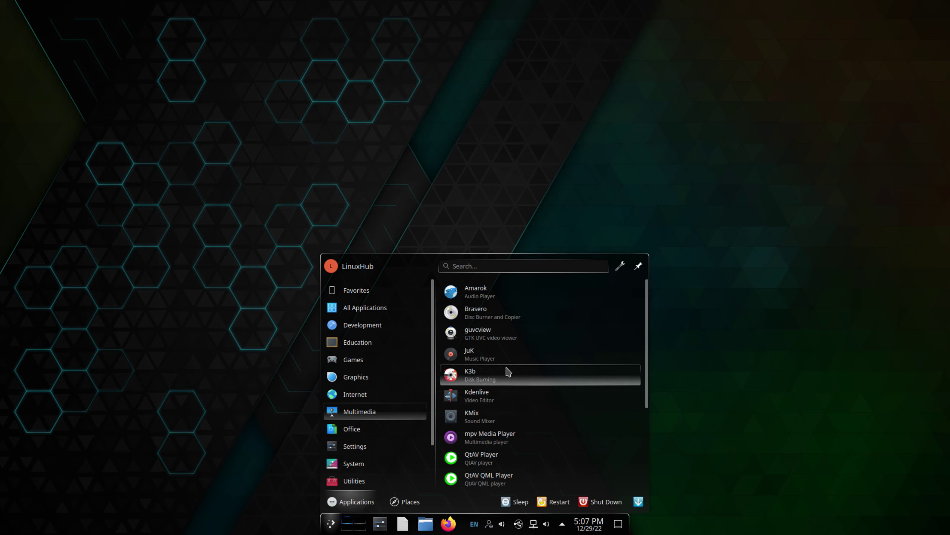
pyautogui.click(491, 438)
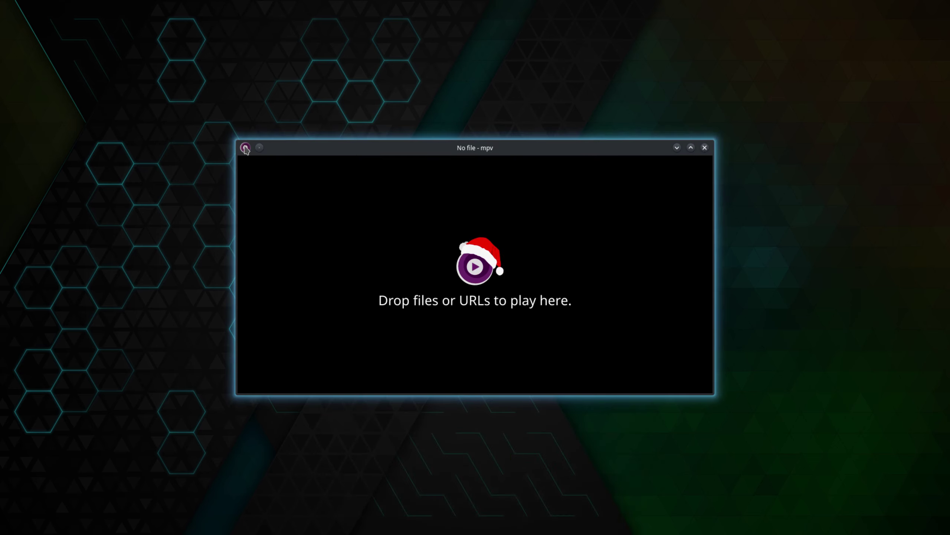
# Check the mpv window's options, minimize and restore the window, and close the player.
pyautogui.click(246, 148)
pyautogui.click(296, 149)
pyautogui.click(677, 148)
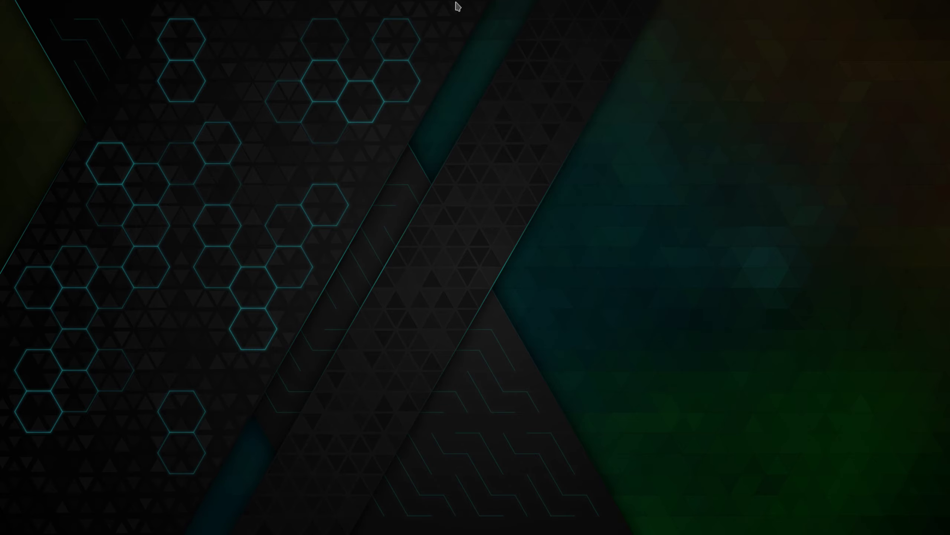
pyautogui.moveTo(415, 528)
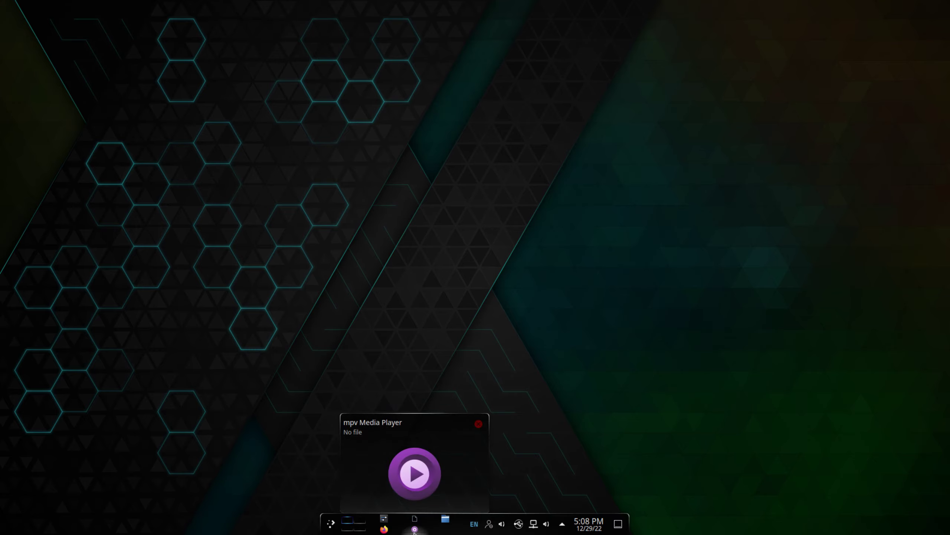
pyautogui.click(484, 436)
pyautogui.click(705, 148)
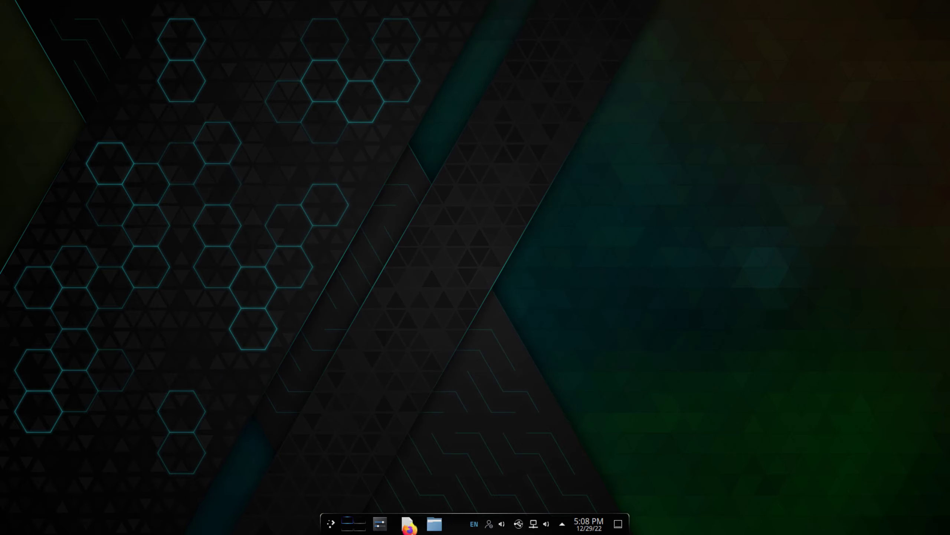
# Look through the rest of the Multimedia applications and launch VLC media player.
pyautogui.click(331, 526)
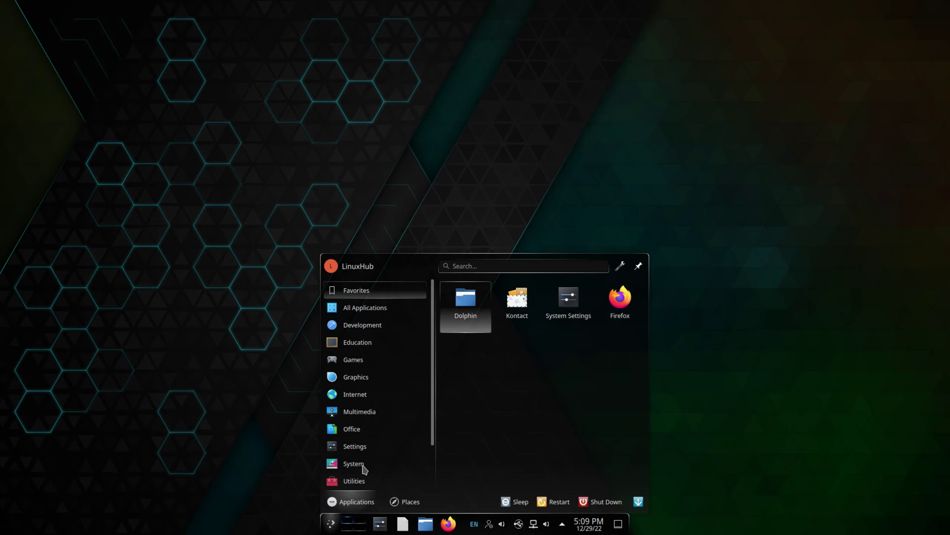
pyautogui.click(358, 411)
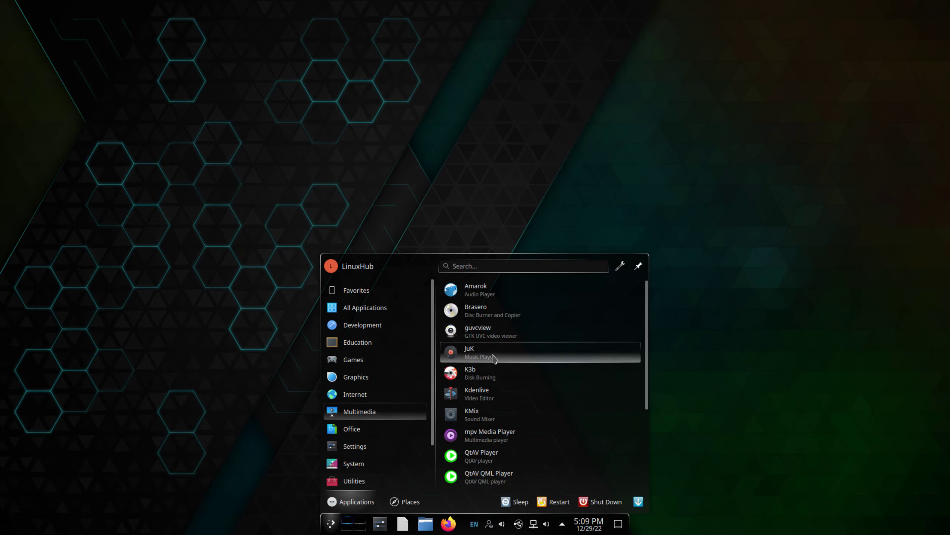
pyautogui.scroll(-3, 486, 421)
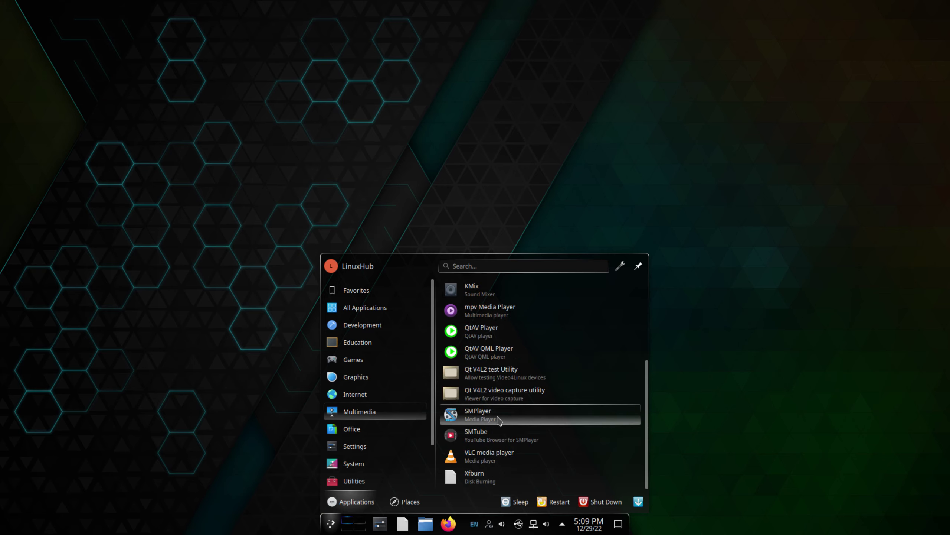
pyautogui.click(499, 454)
pyautogui.click(558, 361)
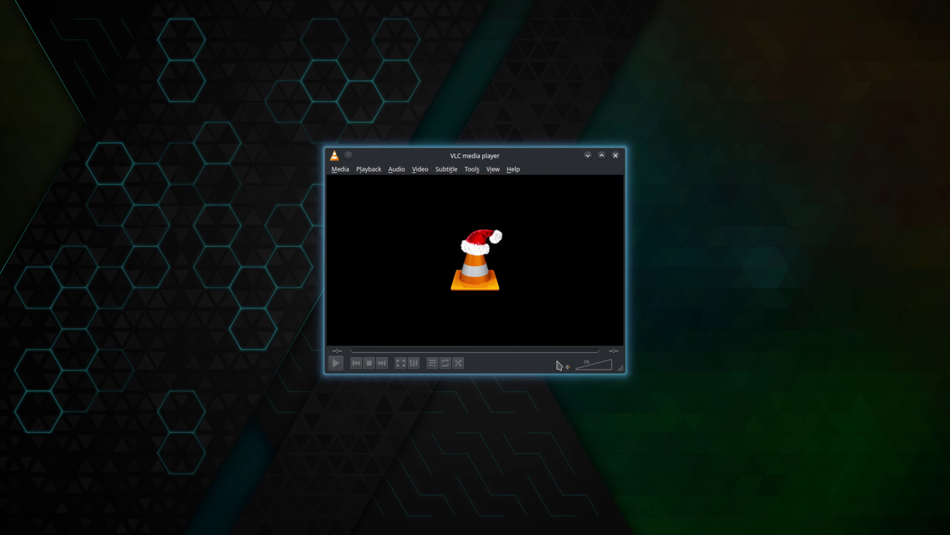
# Look through the media, playback, audio and other commands that VLC offers.
pyautogui.click(341, 174)
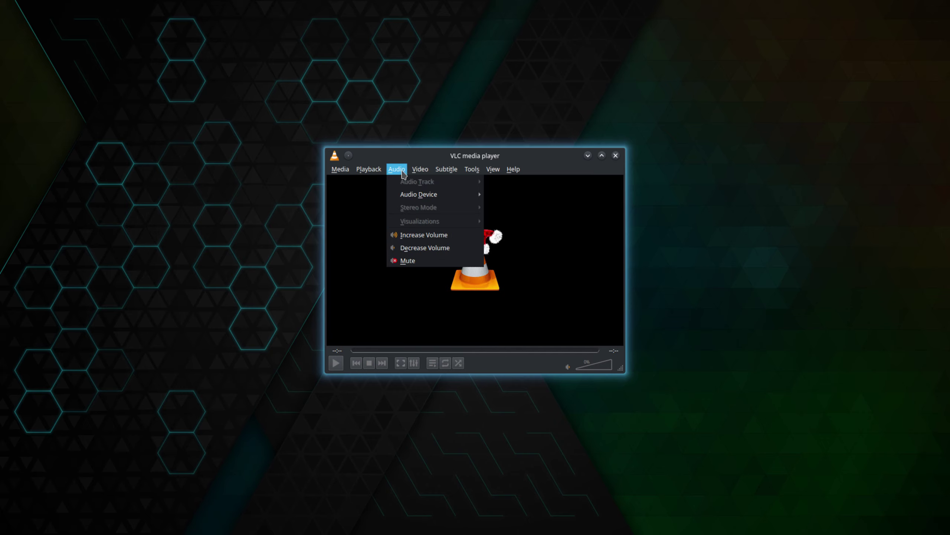
pyautogui.moveTo(417, 173)
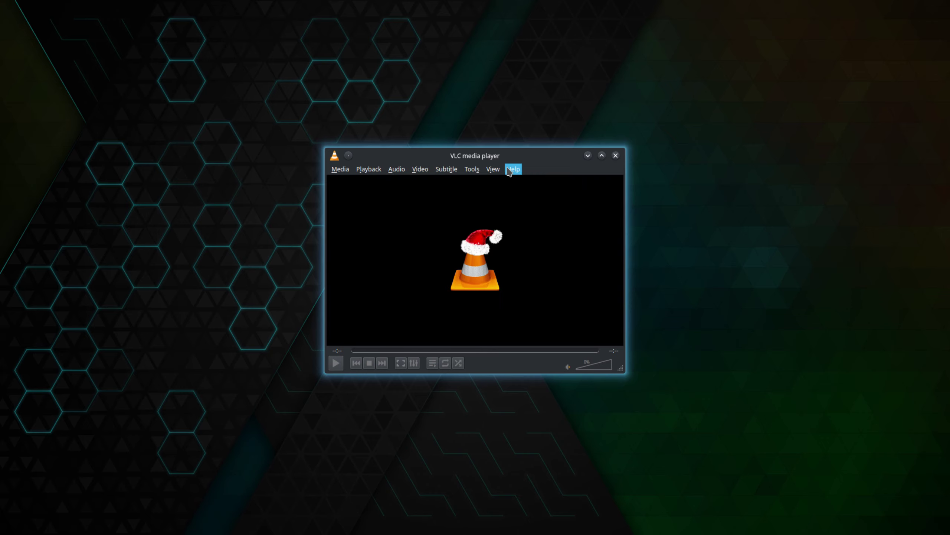